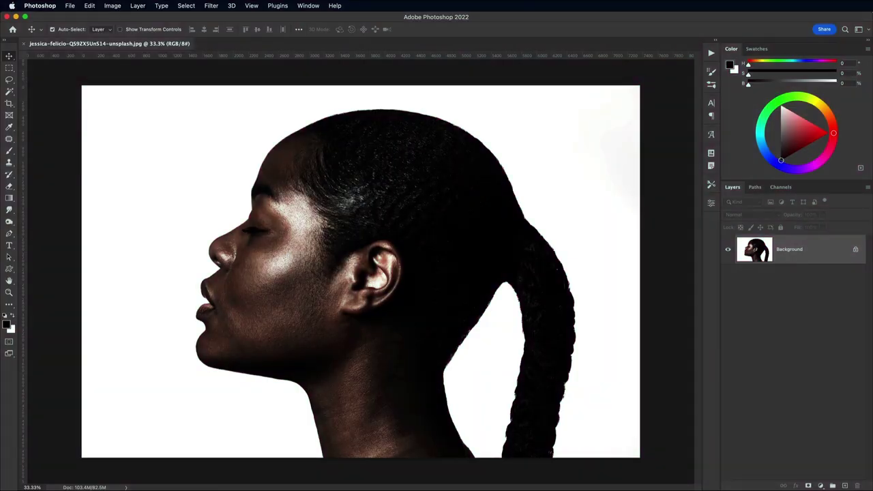
Paste the mountain river landscape as a new layer and run the Double Exposure action.
click(89, 6)
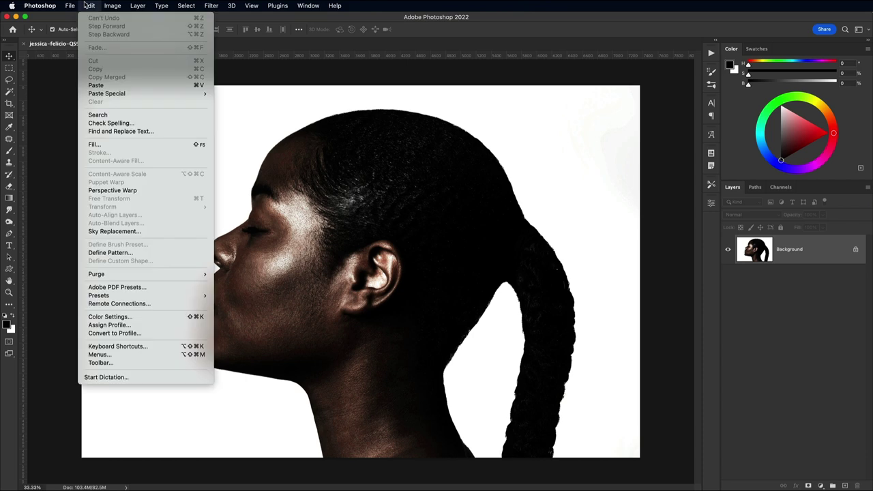
click(115, 86)
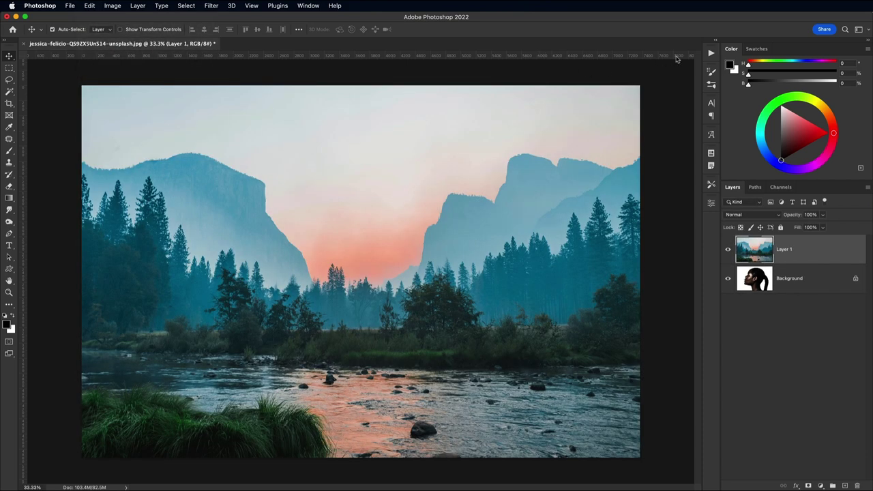
click(711, 54)
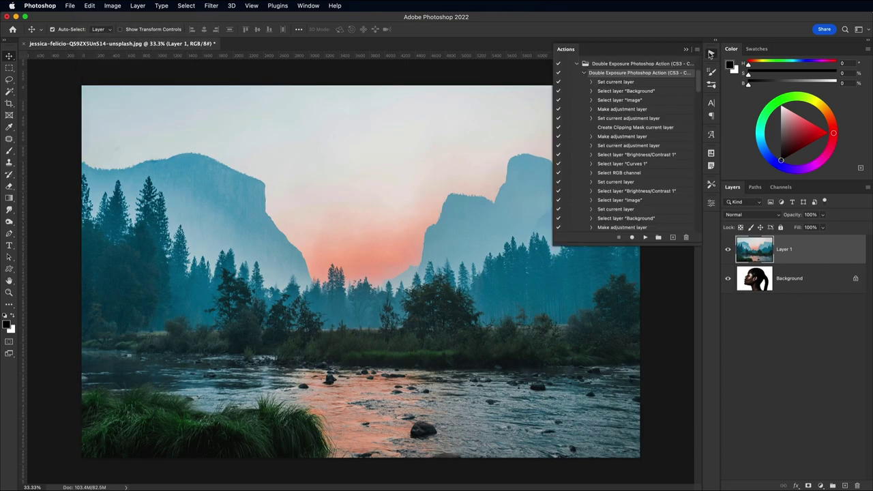
click(646, 236)
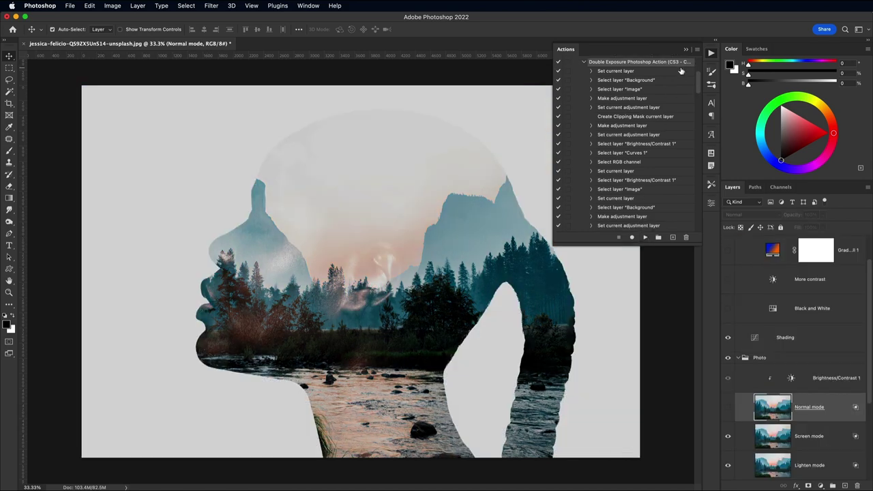
click(711, 54)
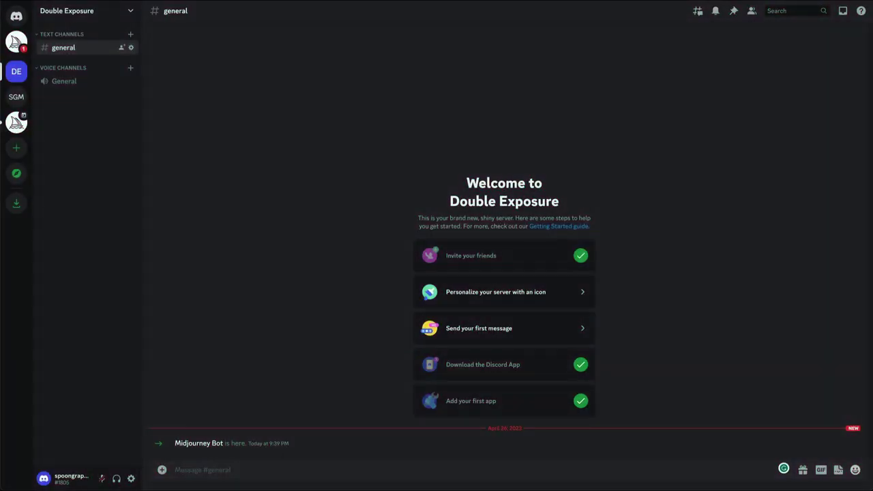
Submit the /imagine prompt 'double exposure' and enlarge the resulting four-image grid.
text(/imag)
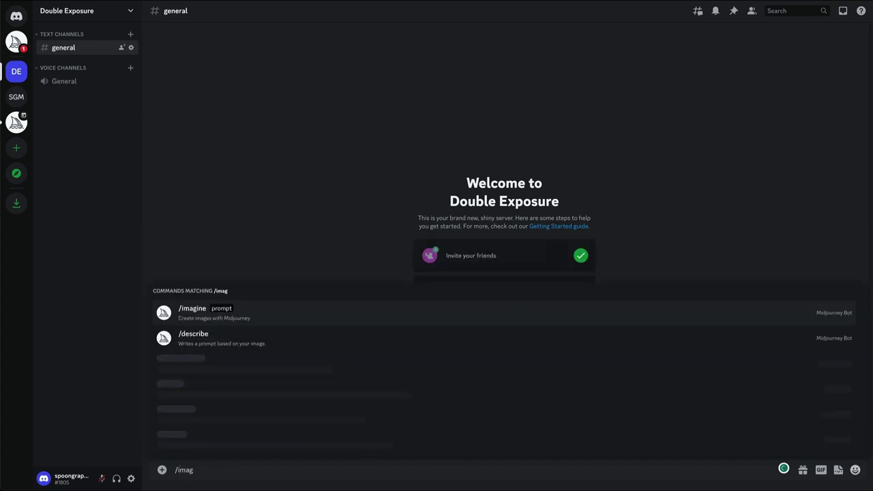
text(ine)
key(Tab)
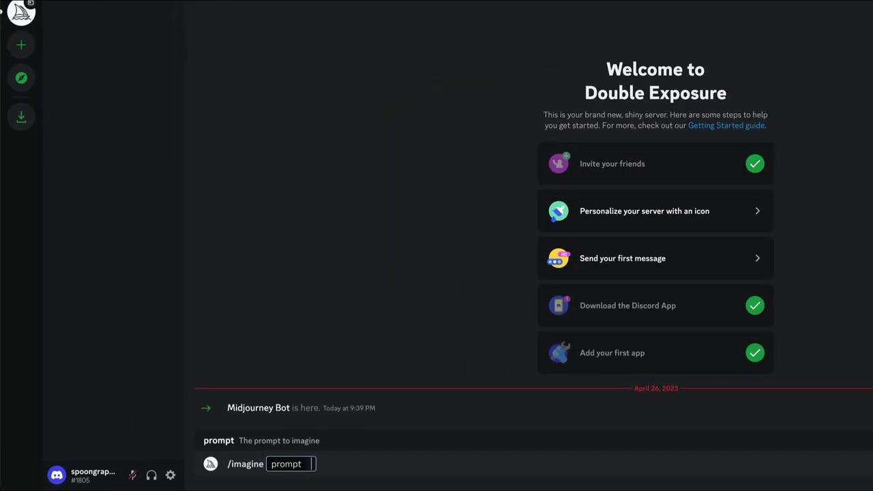
text(double)
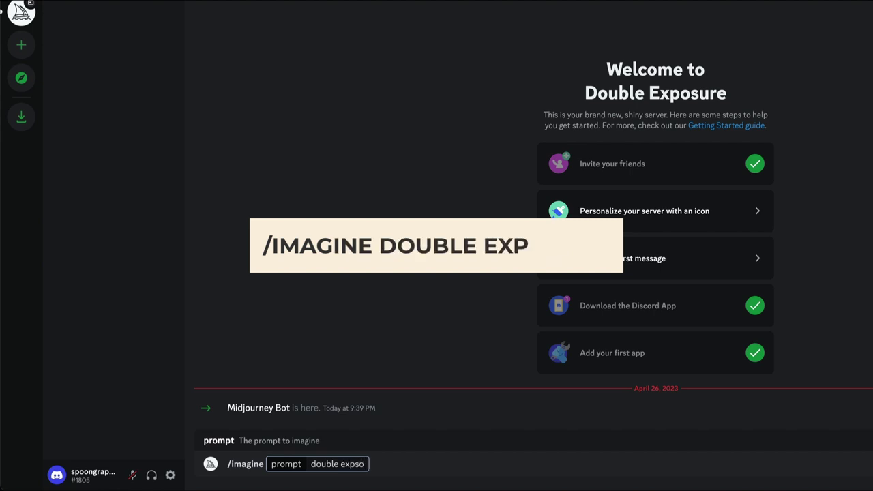
text( exposure)
key(Return)
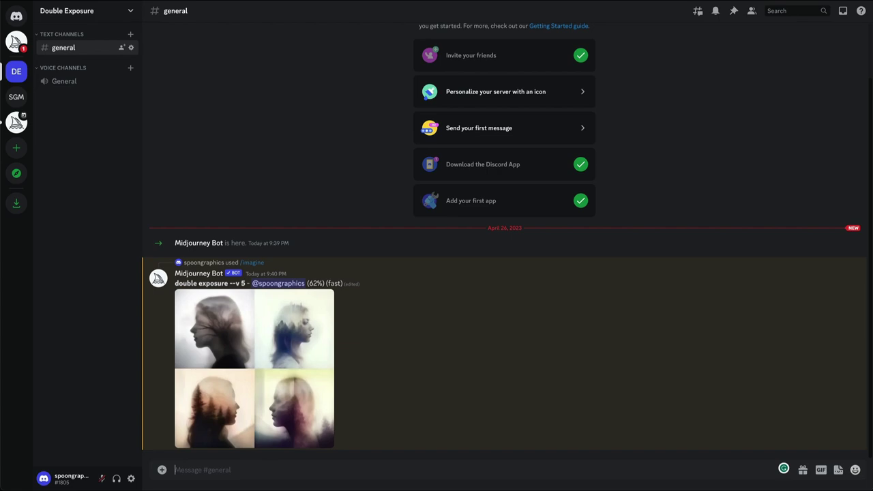
click(260, 367)
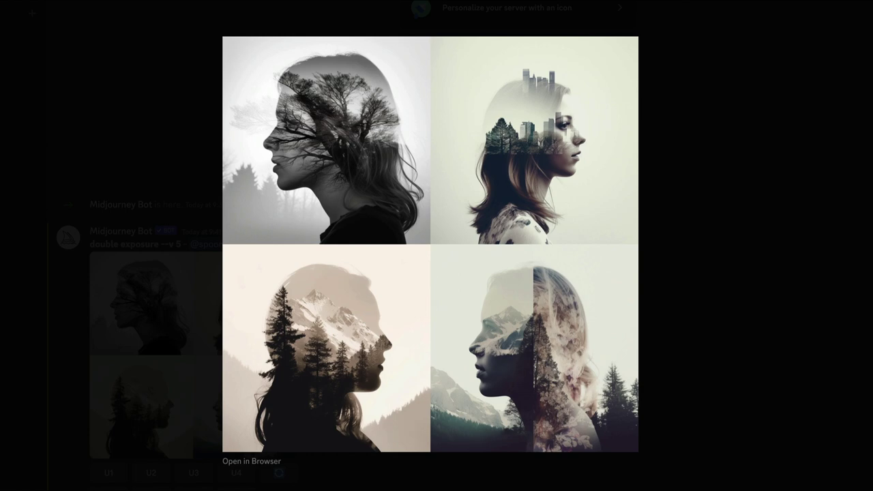
Submit /imagine 'double exposure photograph of a woman and snowy mountains' after closing the viewer.
click(689, 404)
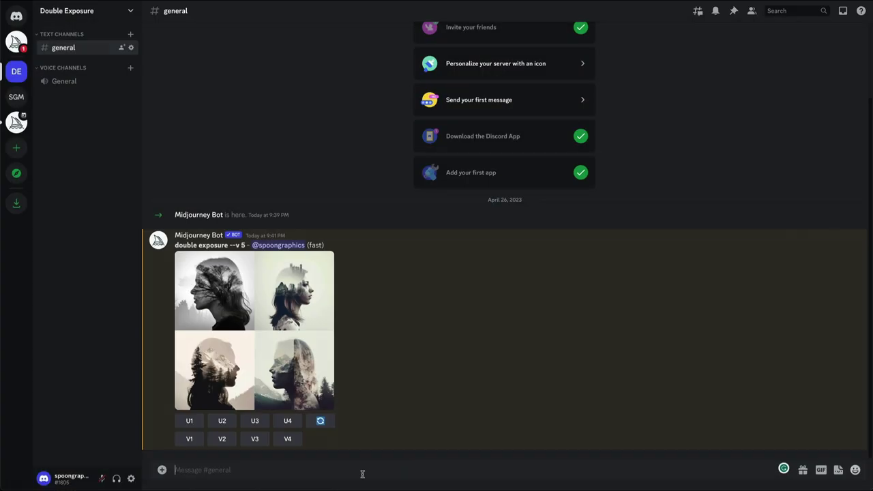
click(362, 474)
text(/im)
key(Tab)
text(double)
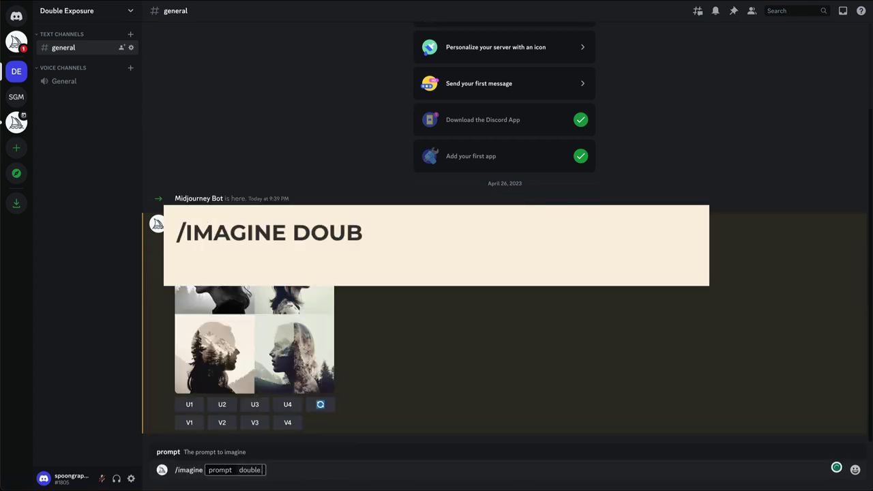
text( exposure photograph of a woman and snowy mountains)
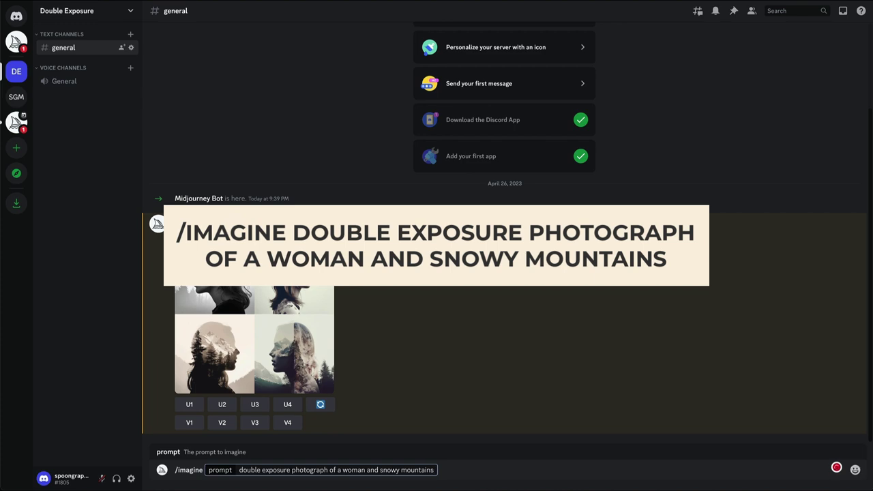
key(Return)
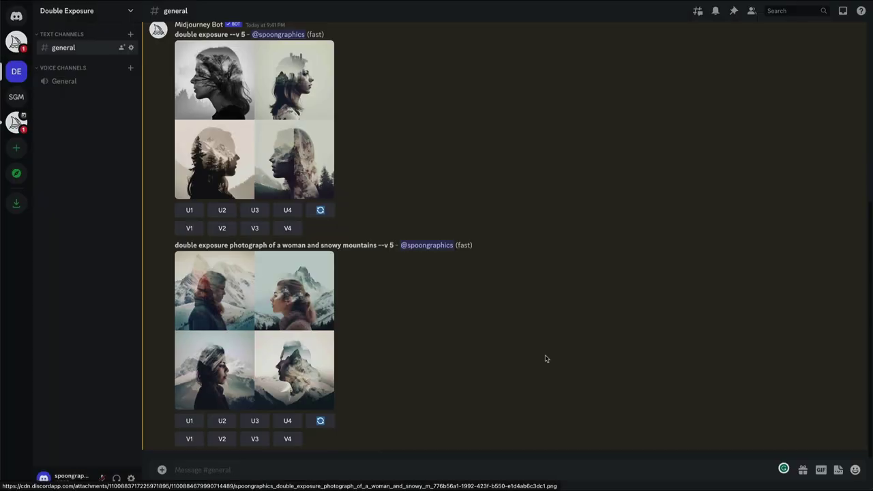
Submit 'double exposure of a woman side profile silhouette and forest scene', then enlarge and close the grid.
text(/im)
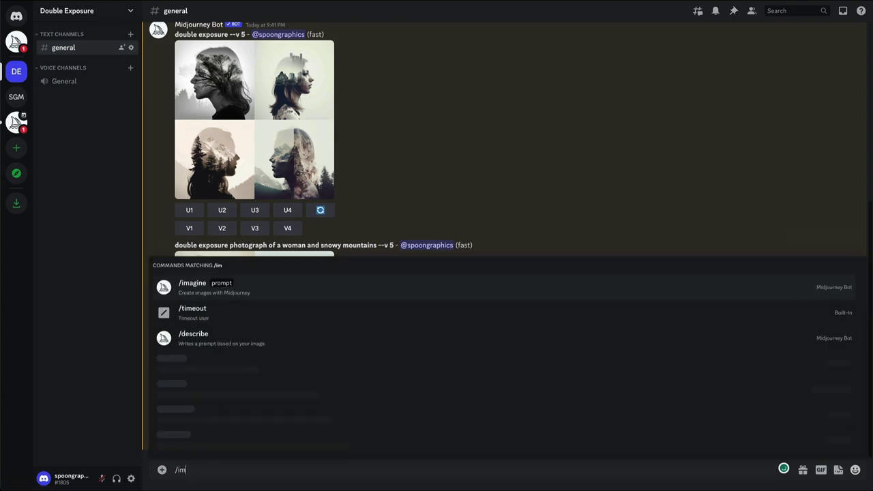
text(agine prompt)
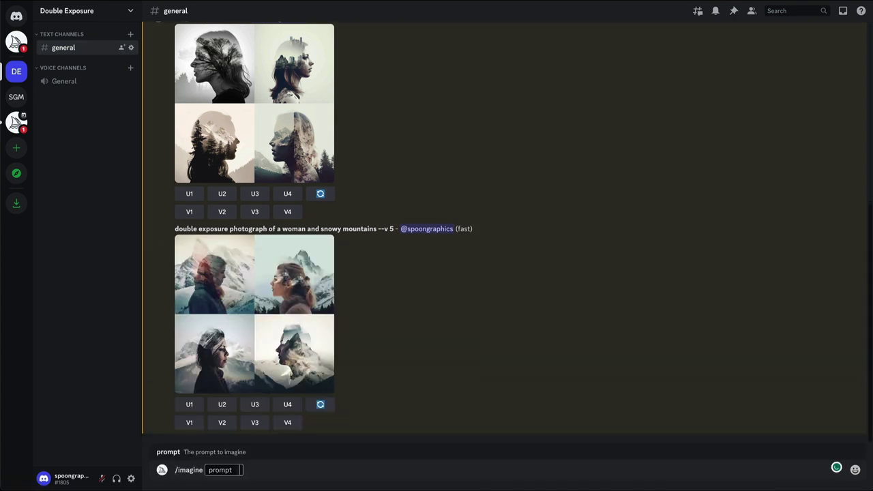
text(double exposure of a)
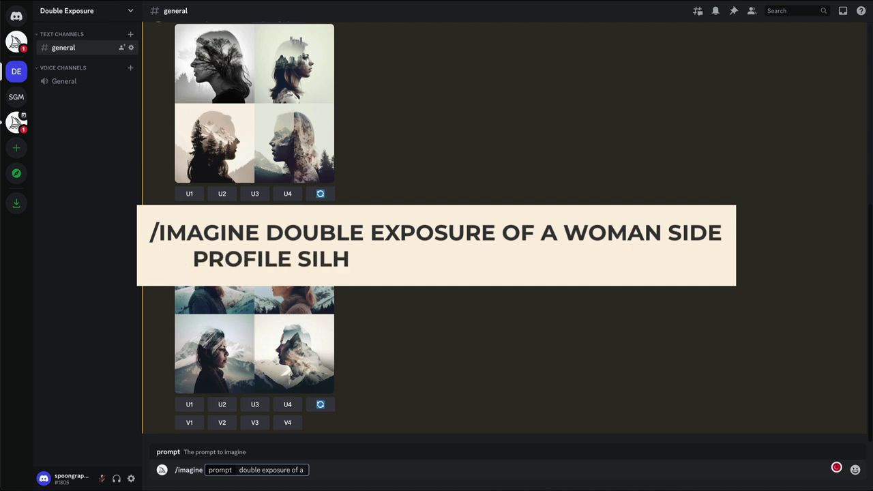
text( woman side profile sil)
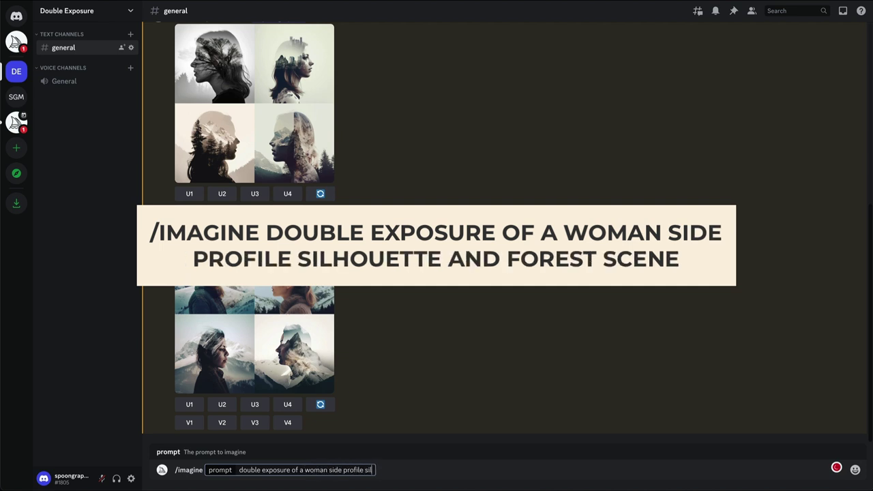
text(houette and forest scene)
key(Return)
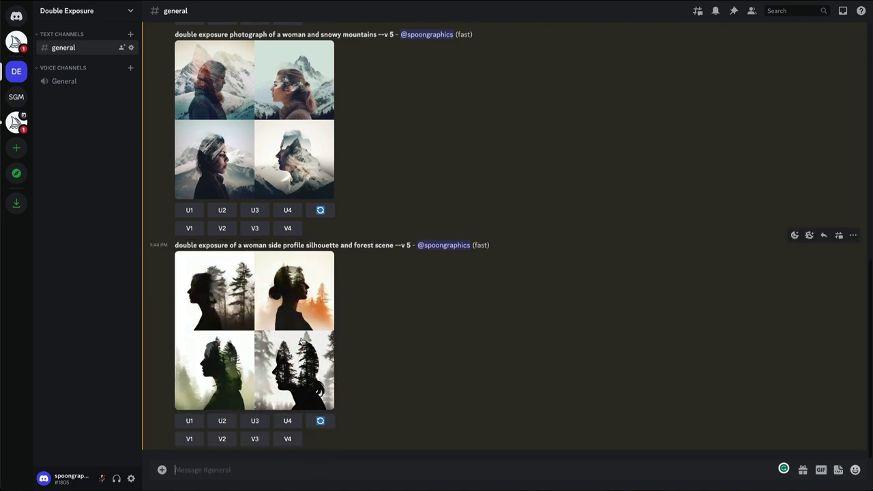
click(286, 348)
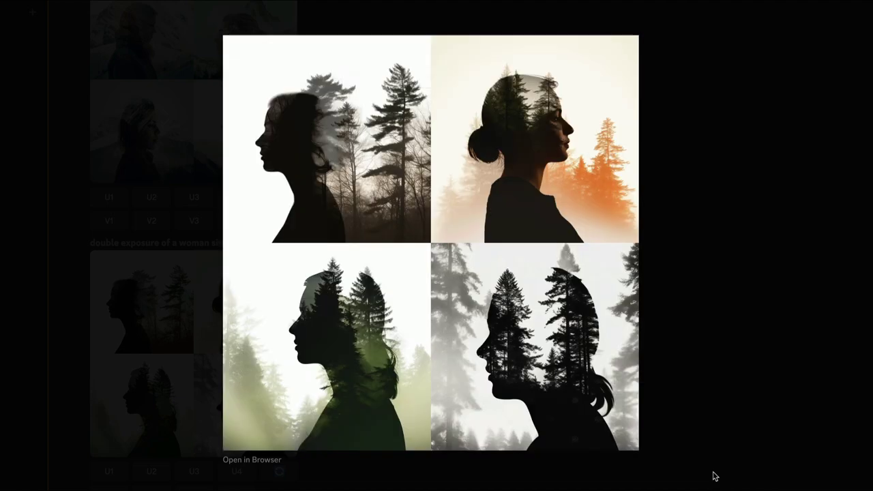
click(715, 412)
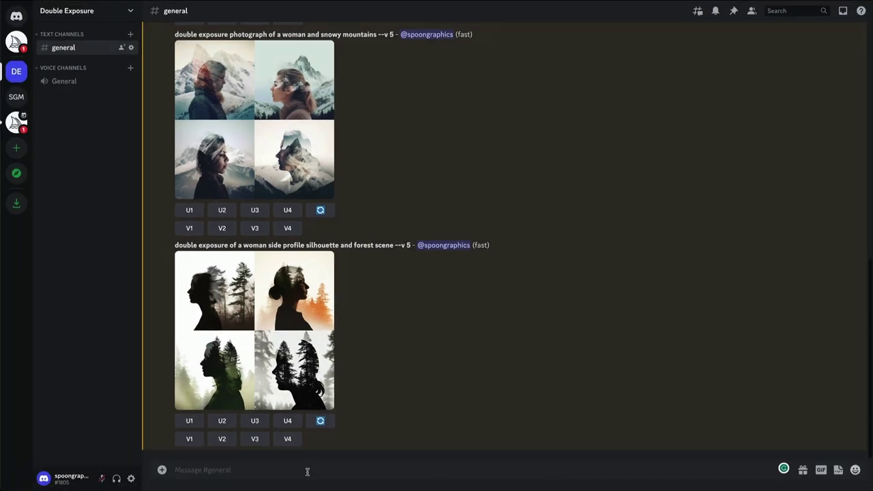
Submit an /imagine prompt for a double exposure image combining a male portrait and city scene.
text(/imag)
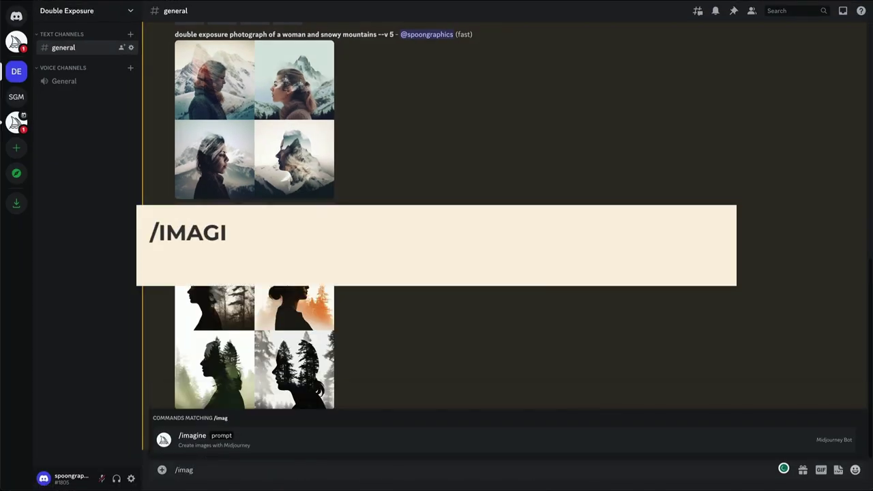
text(ine prompt double exposure image combining a male portrait and city scene)
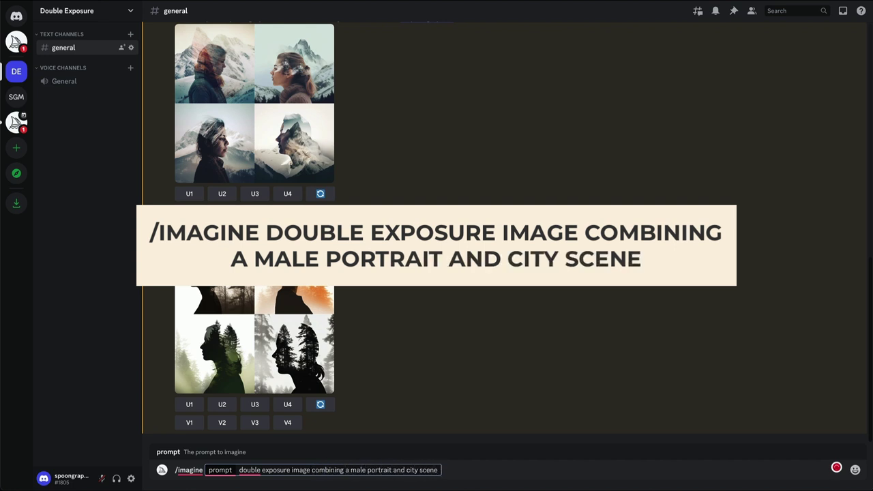
key(Return)
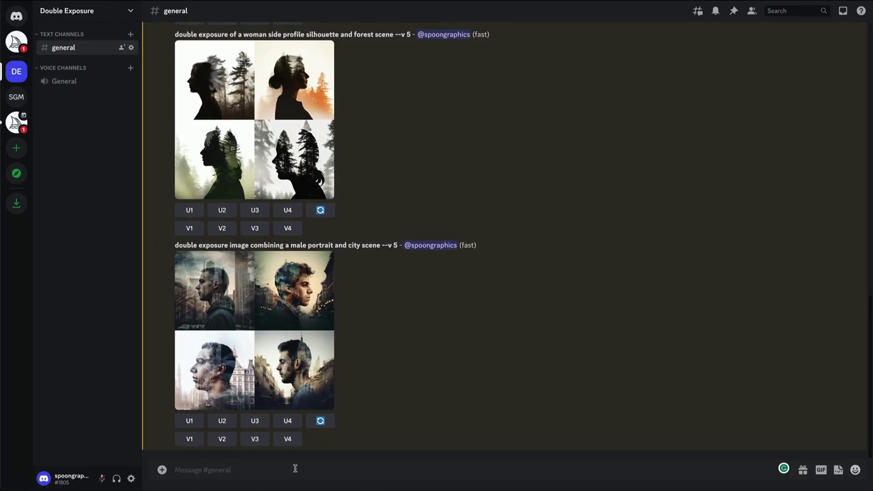
Submit 'double exposure of a bear silhouette and mountains --ar 16:9', correcting the word silhouette.
click(294, 468)
text(/imagine)
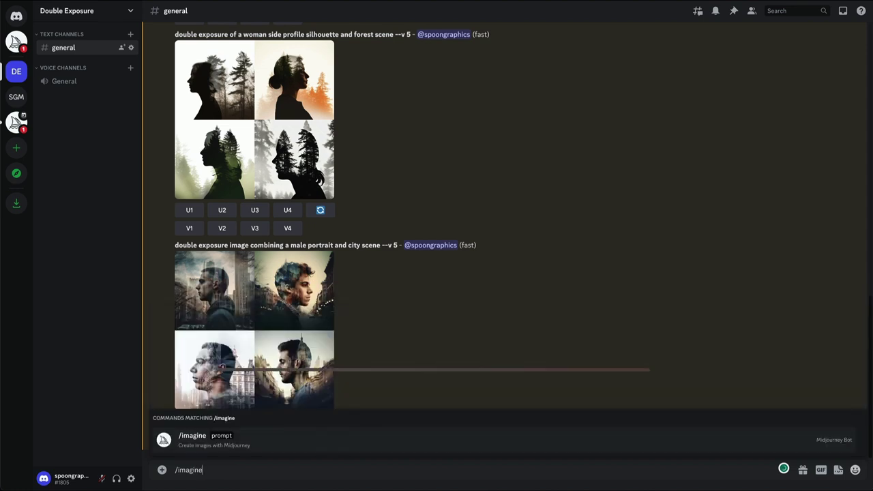
key(Tab)
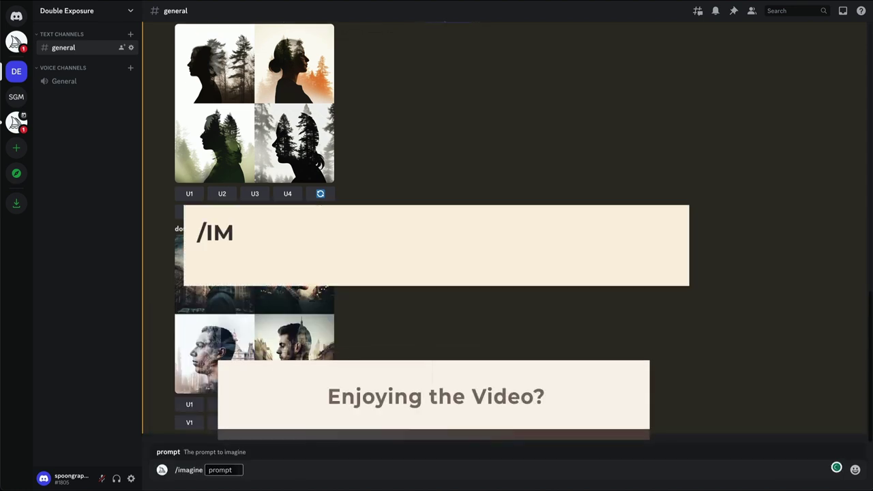
text(double exposure of a bea)
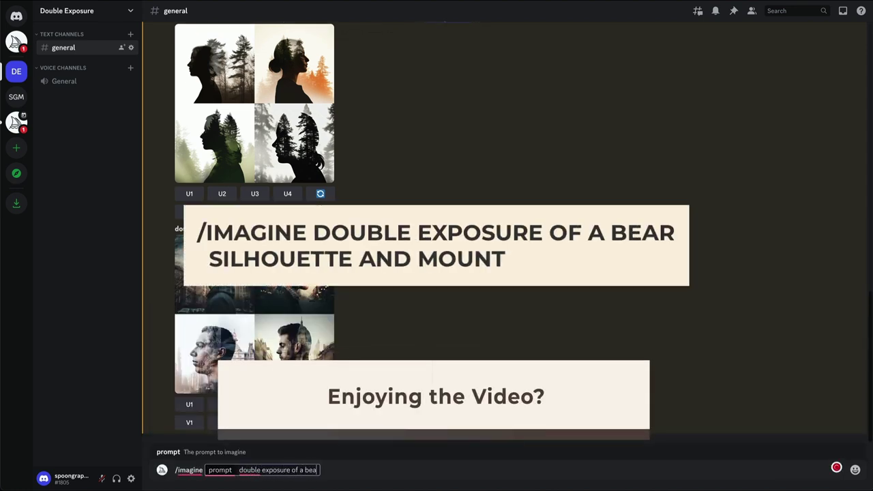
text(r silhousand mountains)
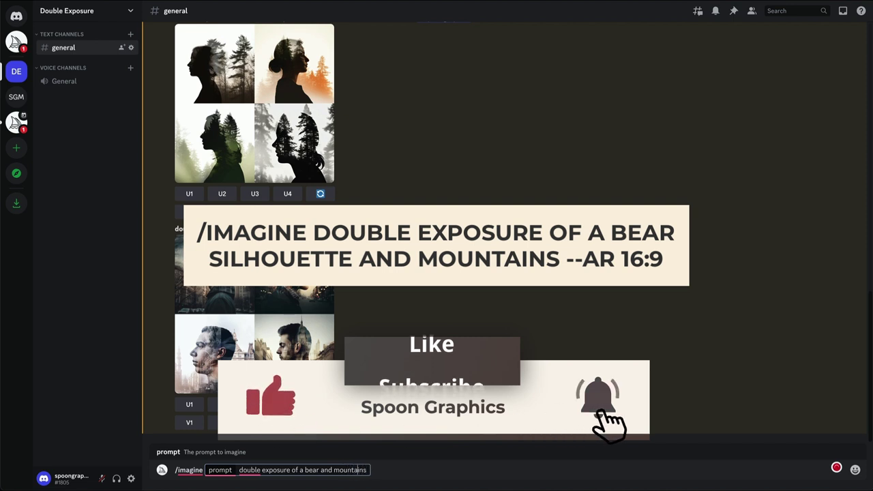
click(320, 470)
text(silhous)
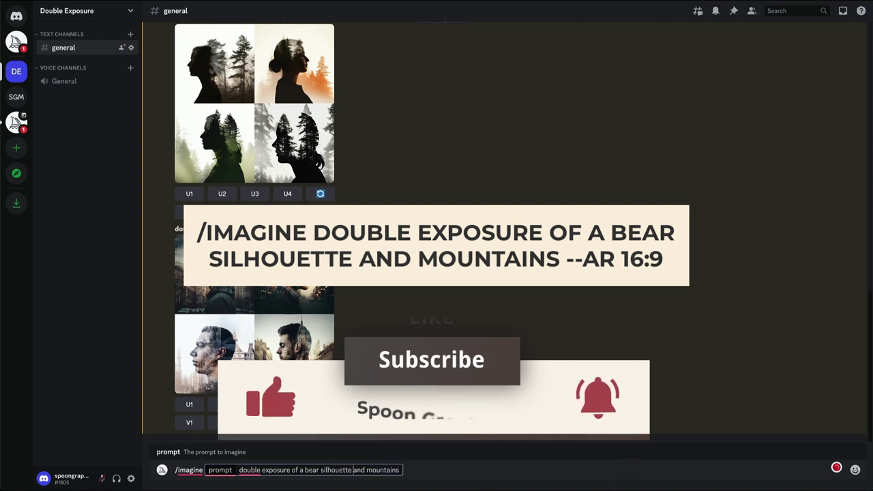
click(400, 470)
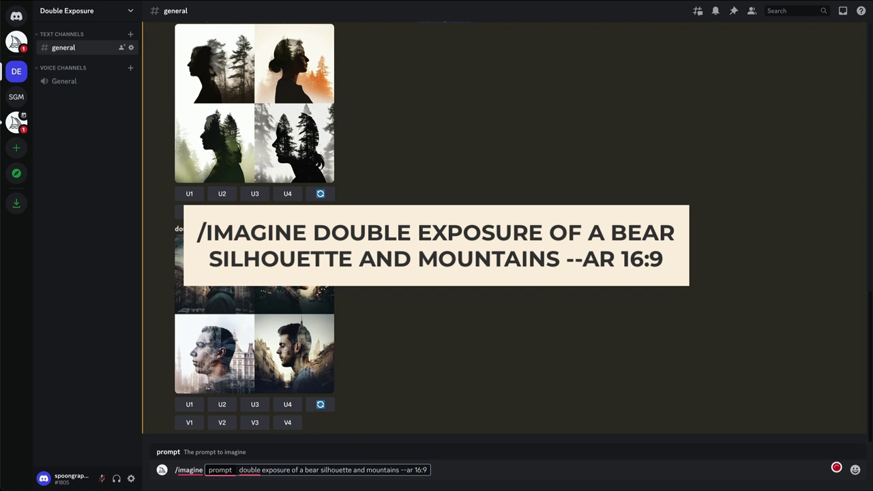
key(Return)
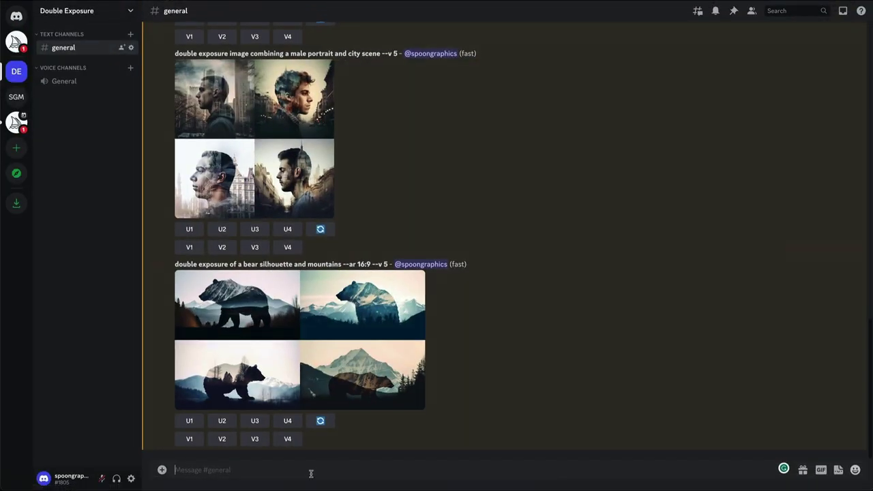
Submit 'double exposure of a mountain scene inside the silhouette of a bison --ar 16:9' and enlarge the grid.
text(/imagine)
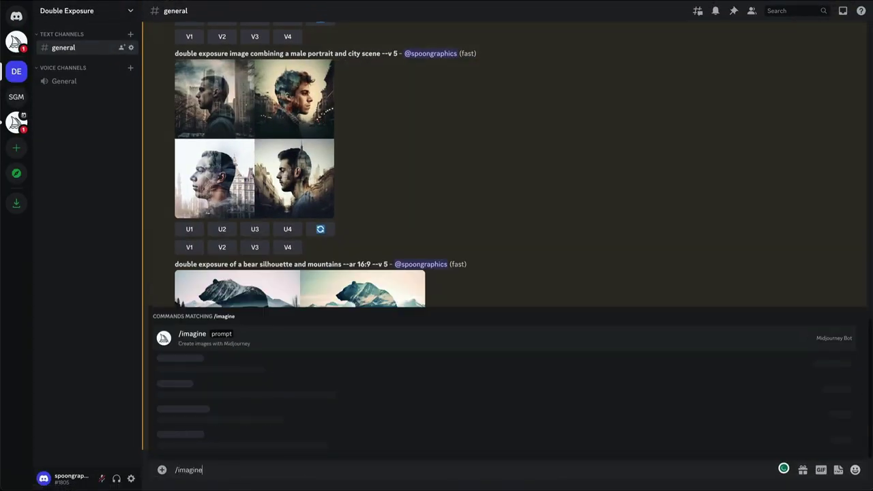
key(Tab)
text(double exposure of a)
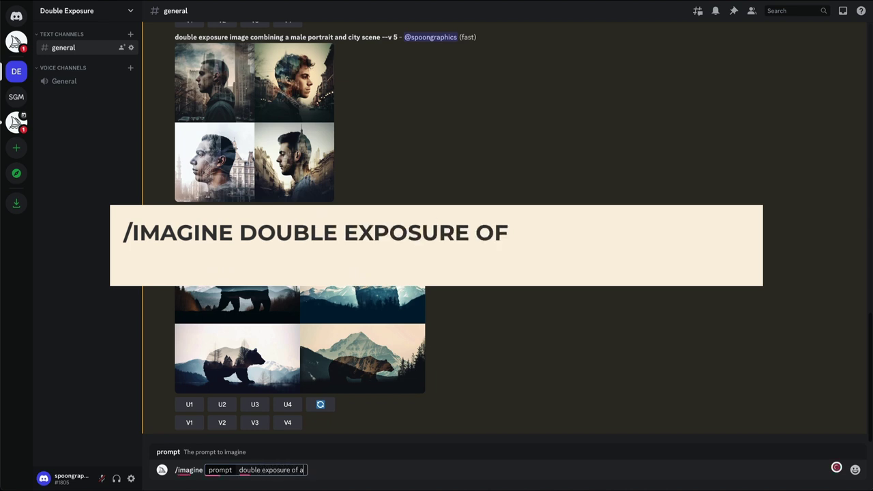
text( mountain scene inside the silhouette of a bis)
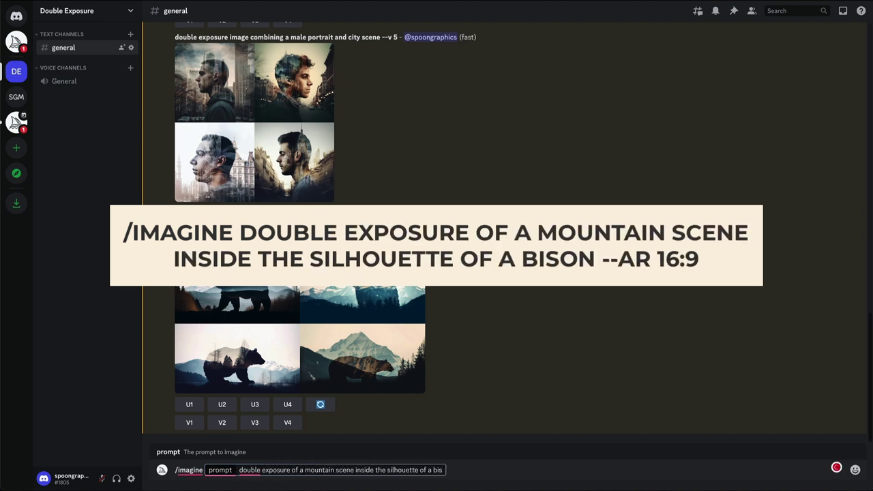
text(on --ar 16:9)
key(Return)
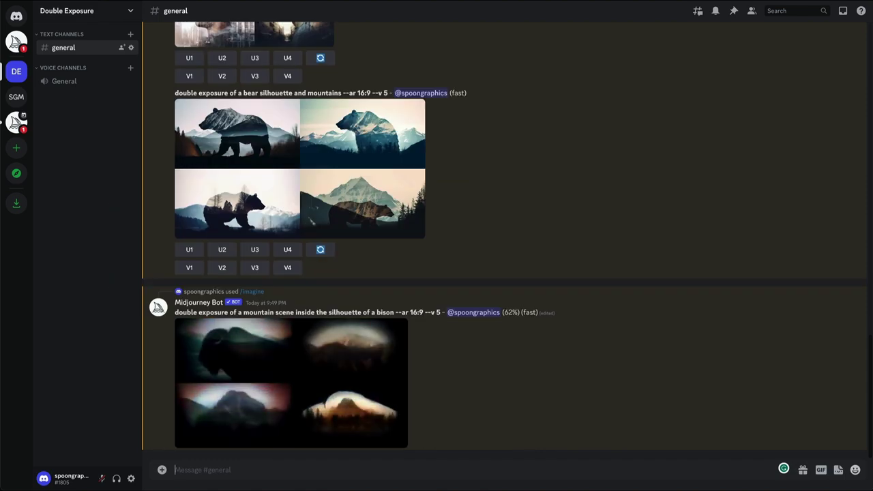
click(326, 341)
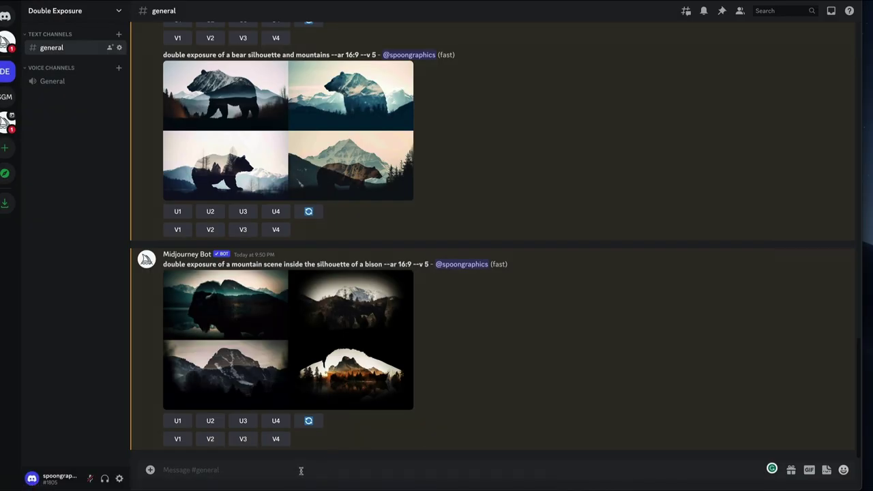
Submit 'fox and landscape image double exposure effect --ar 16:9' as an /imagine prompt.
text(/imag)
key(Tab)
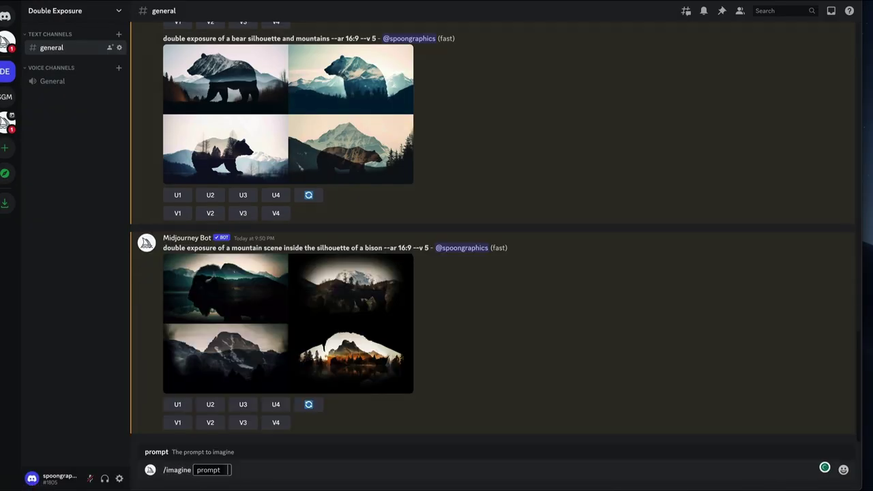
text(double exposure effect)
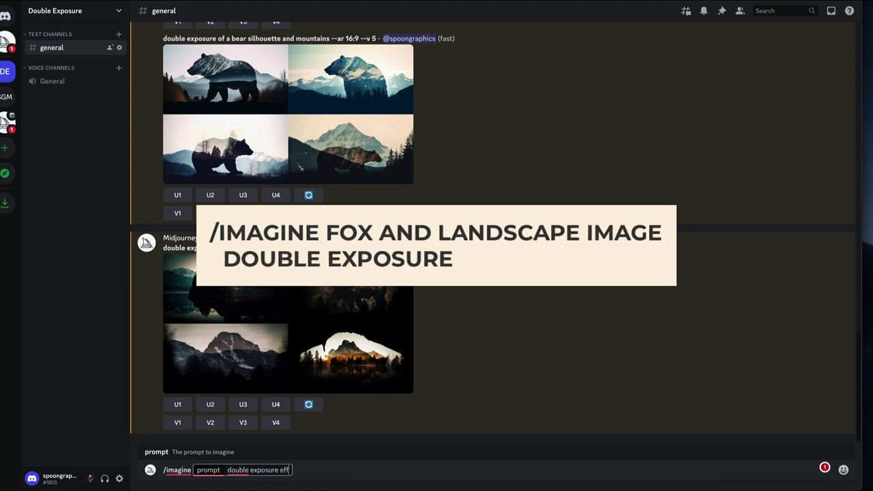
click(227, 470)
text(fox and landscape image double)
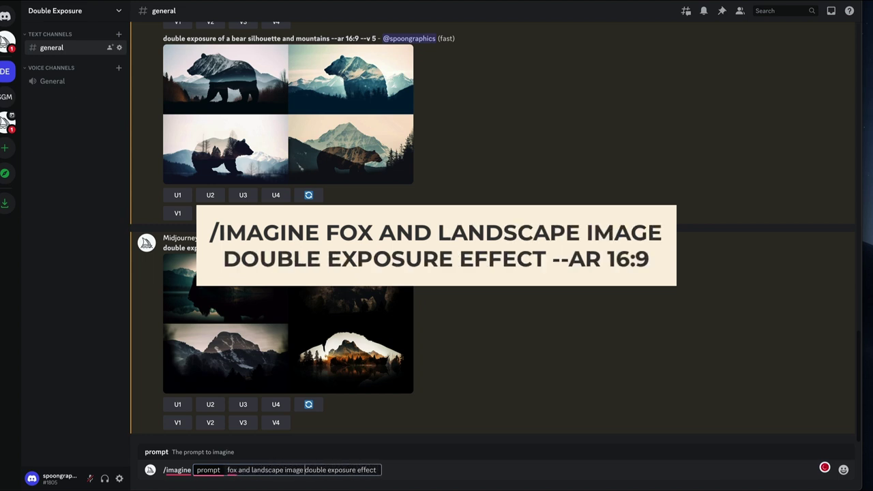
text( exposure effect --ar 16:9)
key(Return)
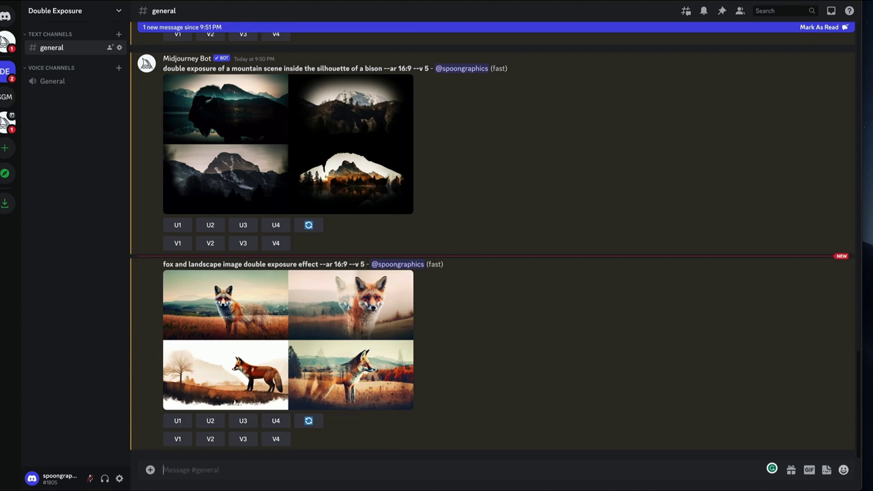
Submit 'double exposure of a fox outline and landscape scene white background --ar 16:9'.
text(/imagine)
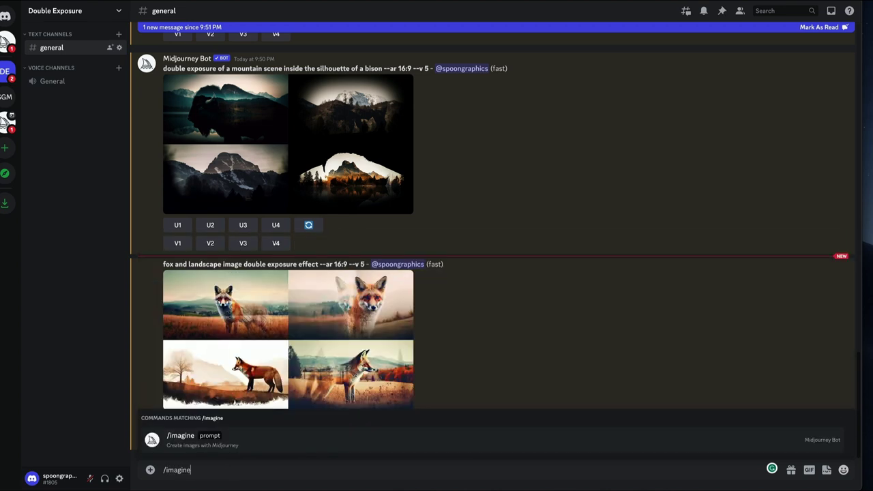
key(Tab)
text(double exposure)
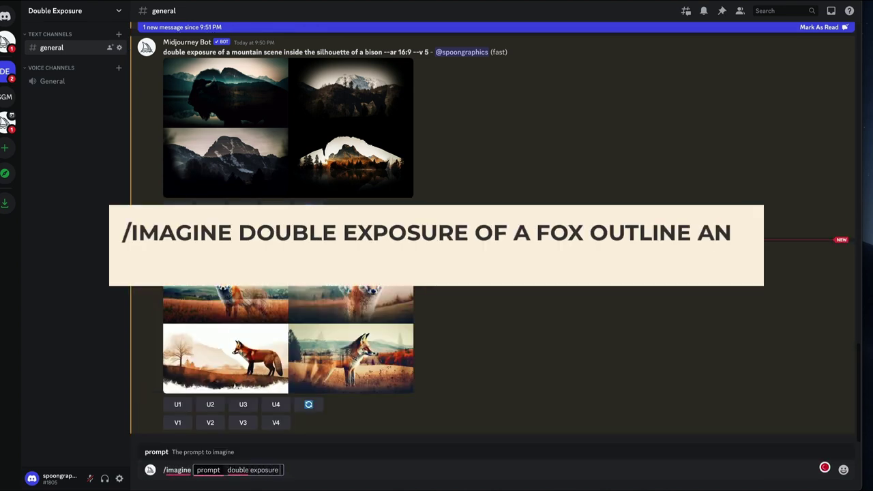
text( of a fox outline and landscape scene)
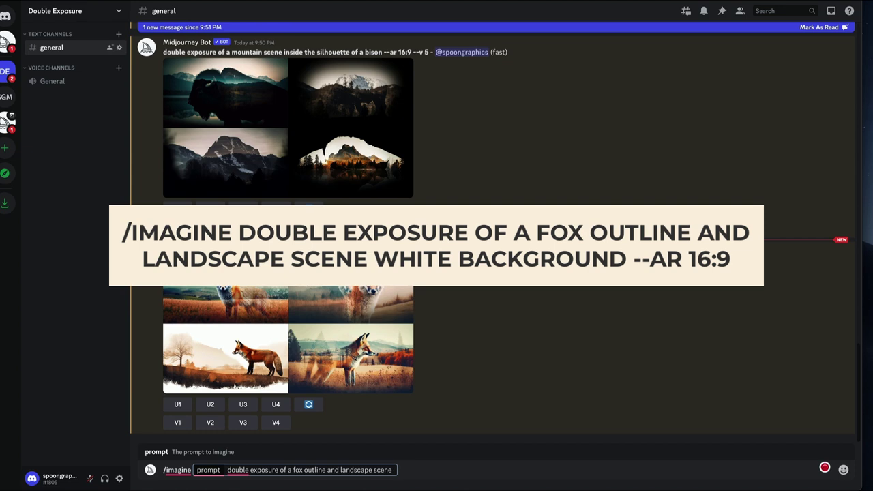
text( white background --ar 16:9)
key(Return)
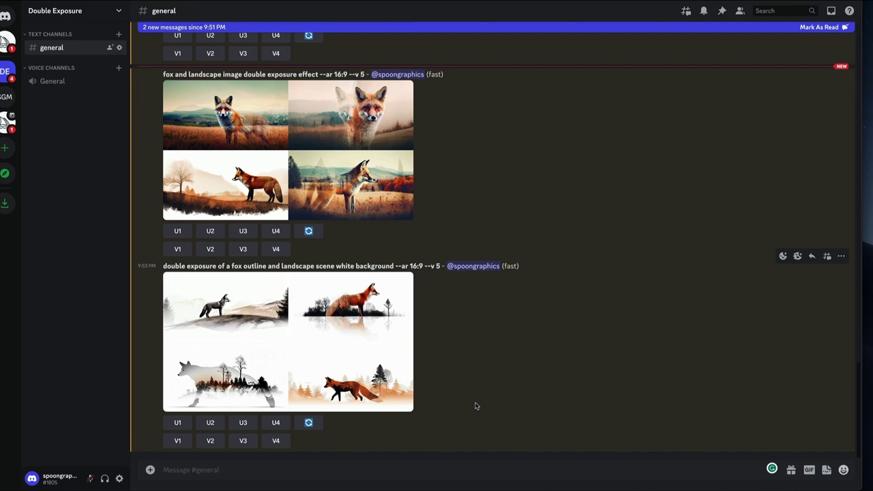
scroll(476, 406, up, 10)
scroll(476, 406, up, 3)
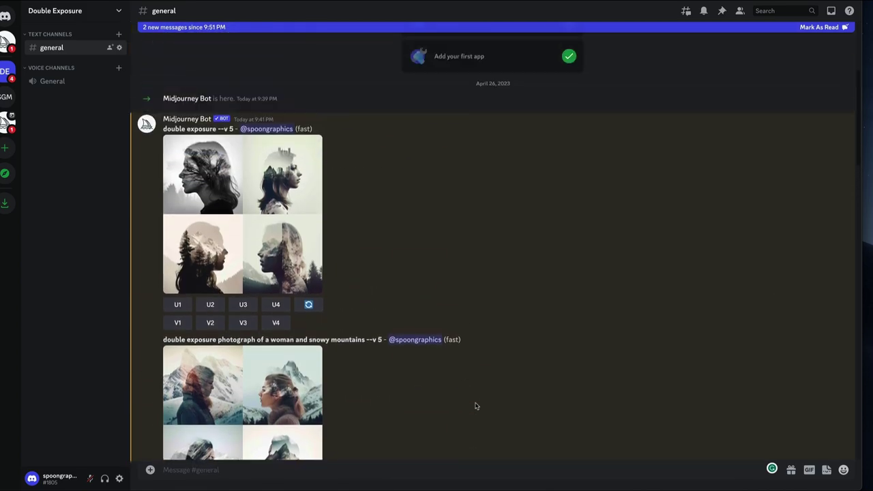
scroll(500, 283, down, 12)
Submit /imagine 'double exposure bear', then enlarge the bear grid and close the viewer.
text(/imagine)
key(Tab)
text(dou)
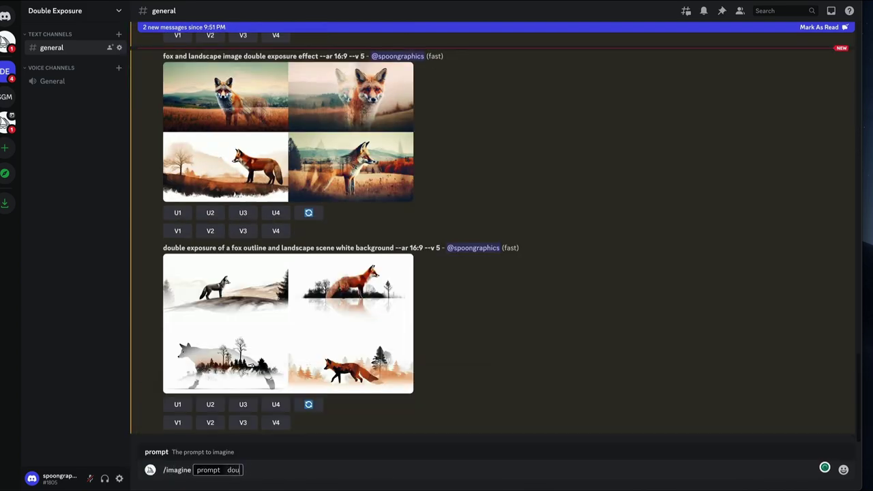
text(ble exposure bear)
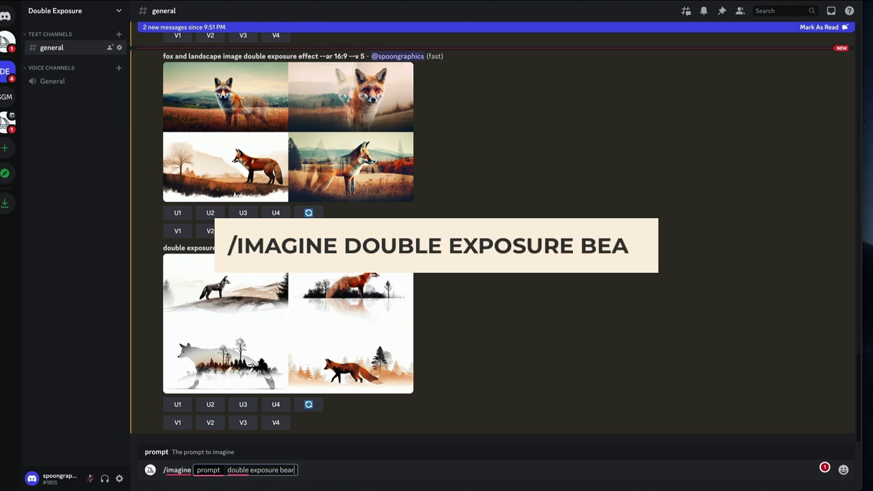
key(Return)
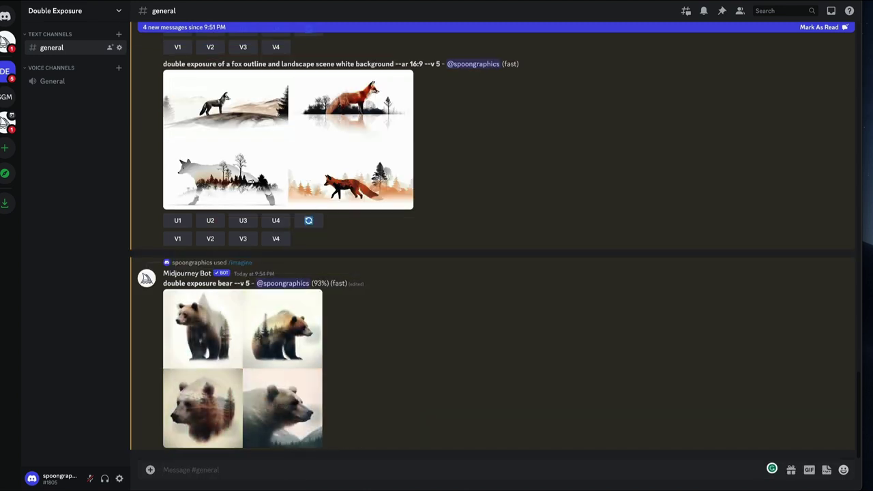
click(260, 328)
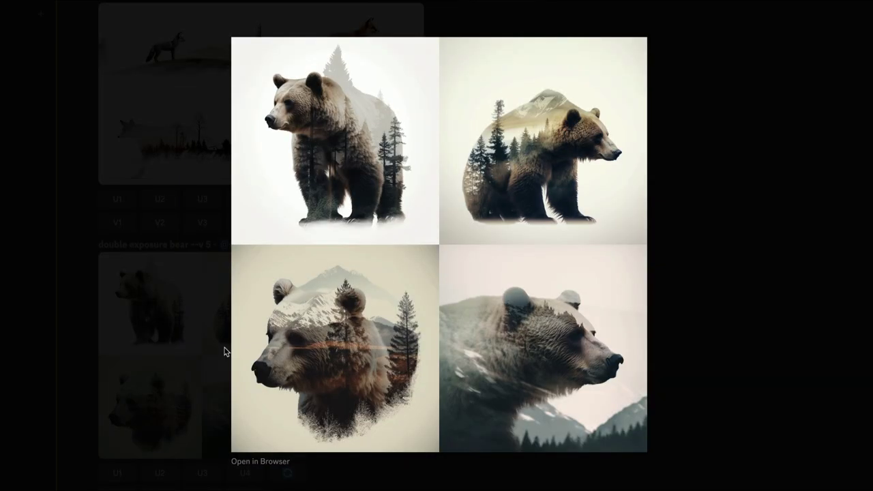
click(694, 347)
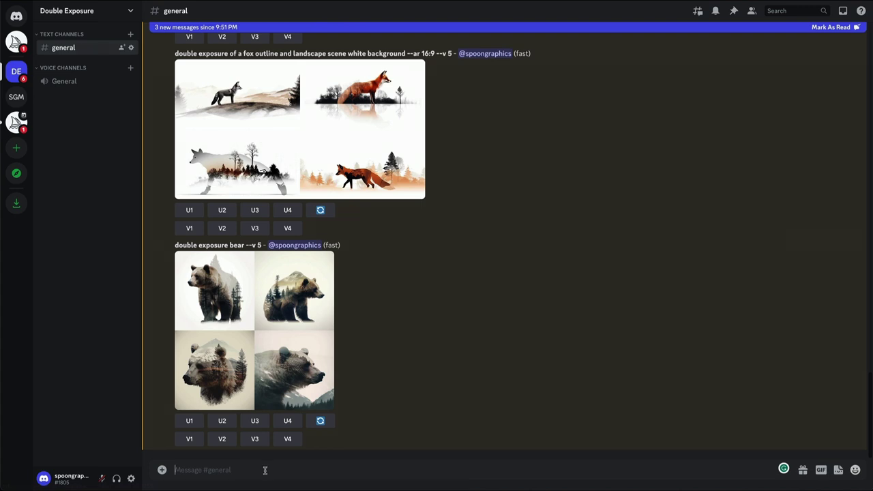
Generate a 16:9 grid for the prompt 'fox side profile'.
text(/imag)
key(Tab)
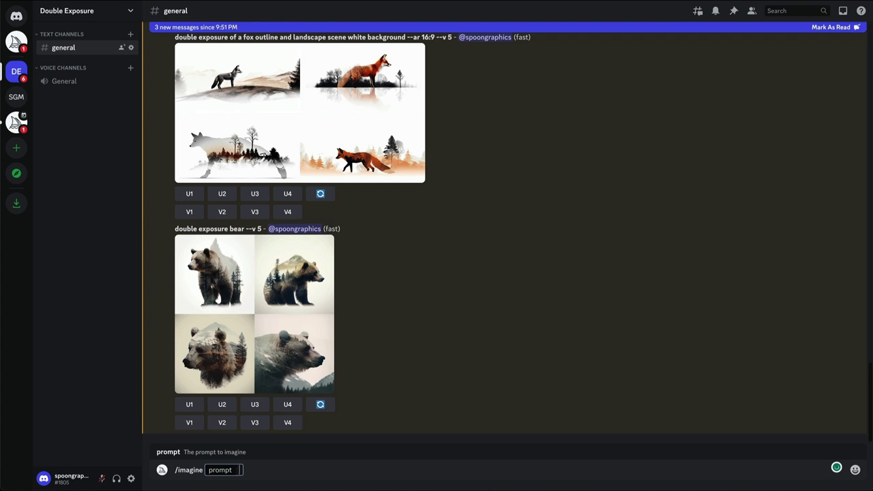
text(fox side)
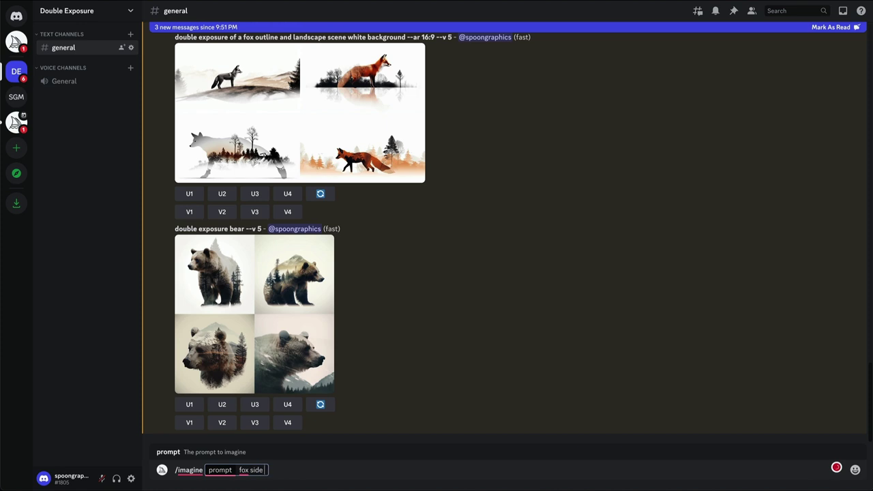
text( profile --ar 16:9)
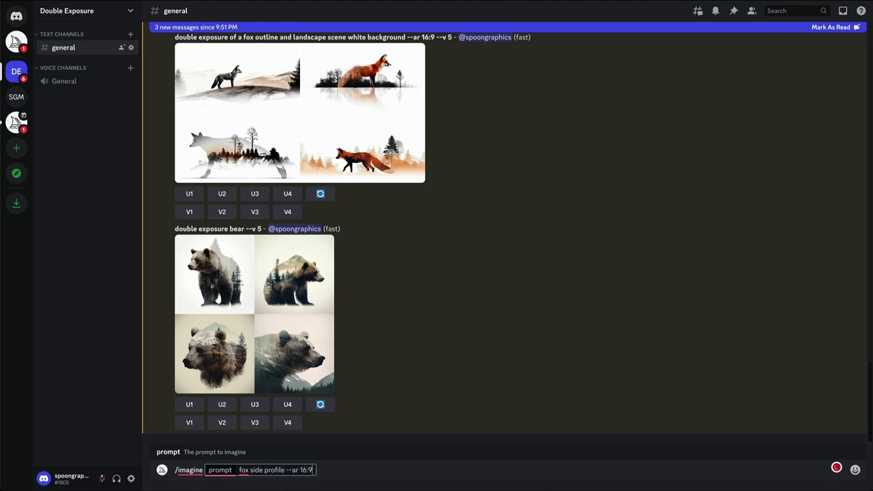
key(Return)
Generate a 16:9 'landscape scene' grid, upscale fox image #3, and view the landscape grid.
text(/imagine)
key(Tab)
text(landscape sce)
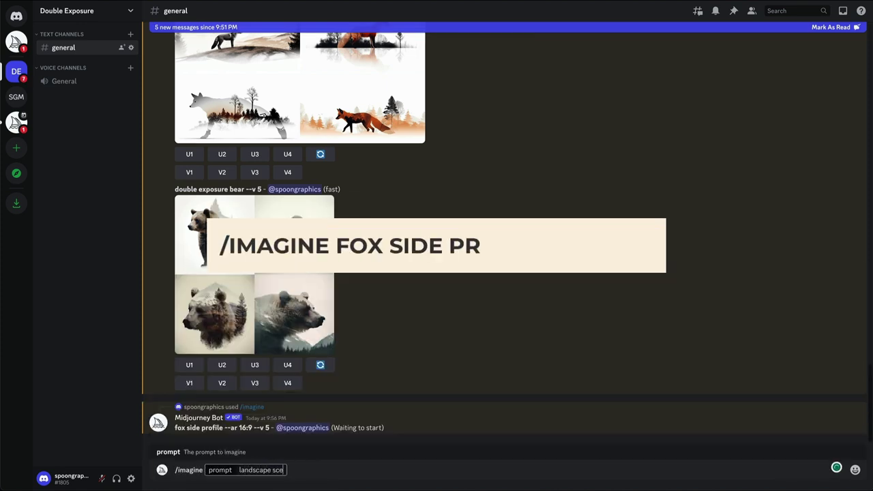
text(ne --ar 16:9)
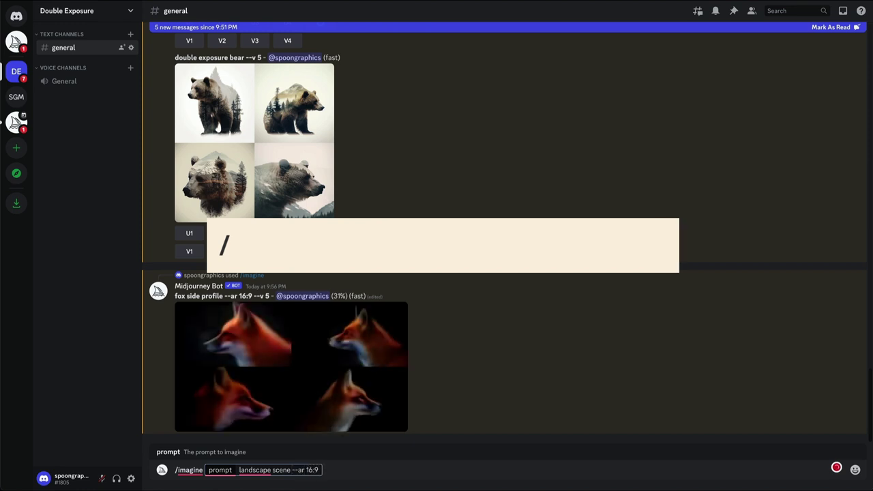
key(Return)
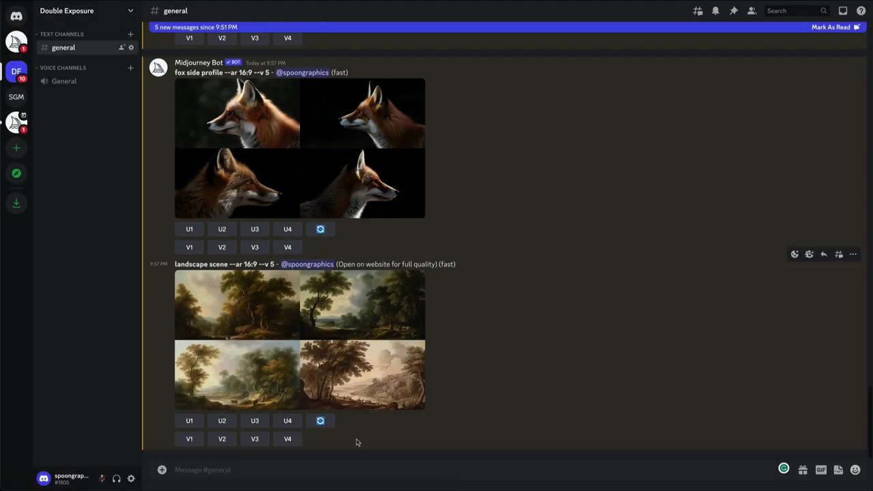
click(254, 229)
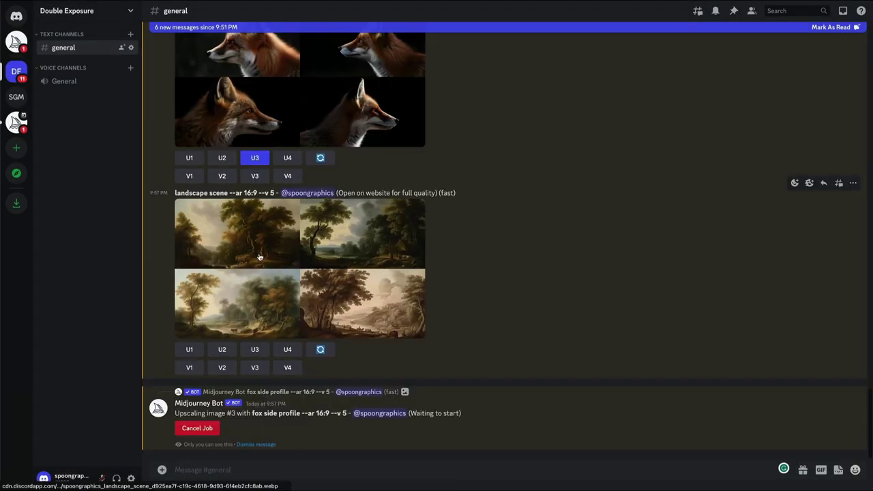
click(257, 255)
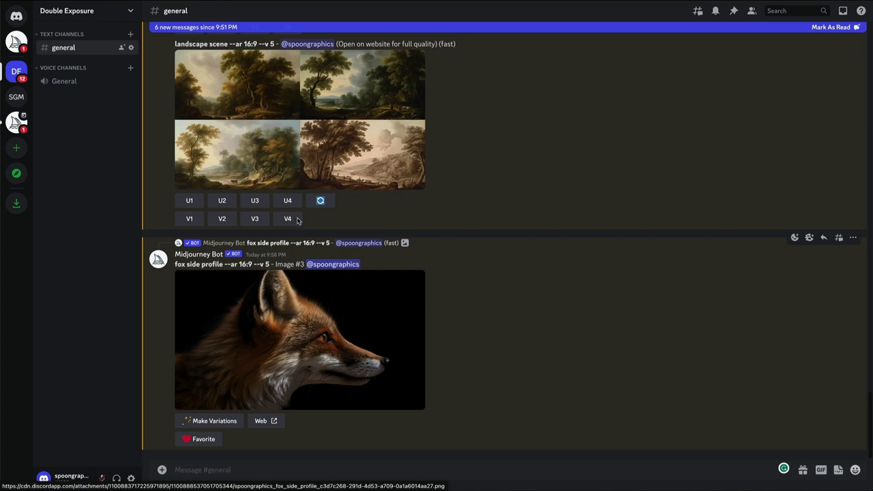
Upscale landscape image #2 and copy the upscaled fox image's link.
click(223, 200)
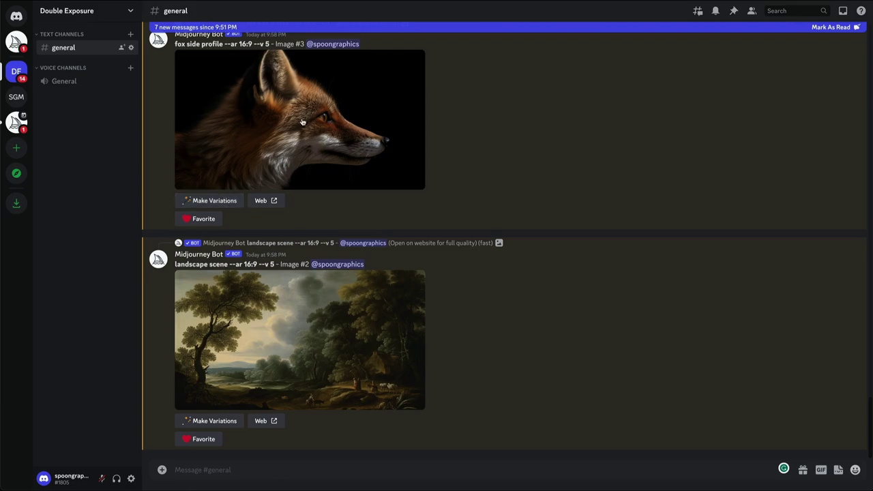
click(300, 109)
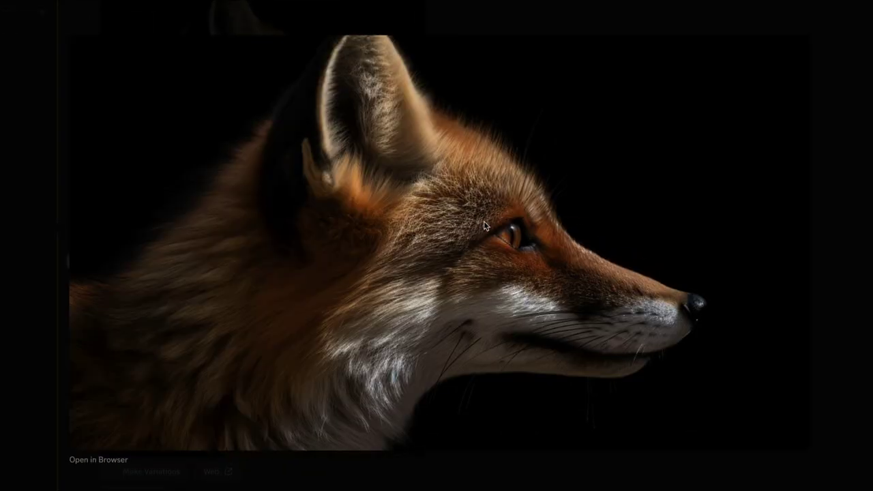
right_click(486, 226)
click(499, 267)
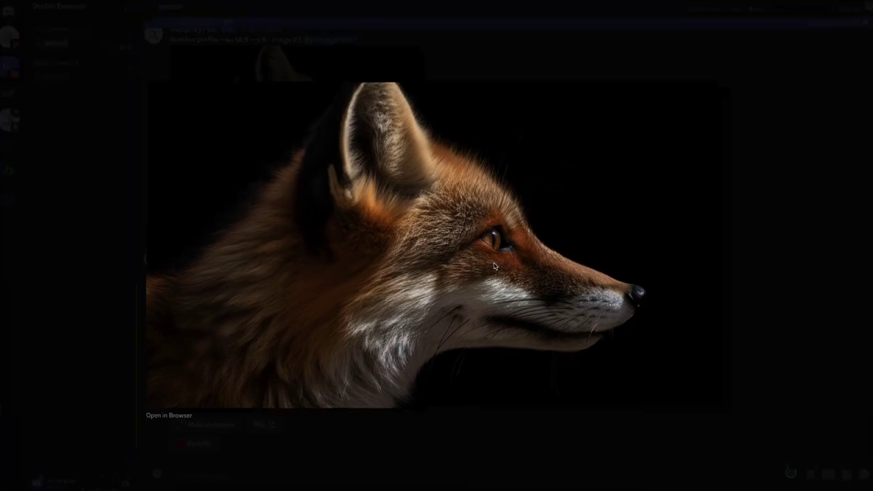
key(Escape)
Send '/imagine double exposure' with the fox and landscape image links, then view the grid.
text(/imagine)
key(Tab)
text(double exposure)
click(300, 300)
key(Escape)
click(345, 470)
key(ctrl+v)
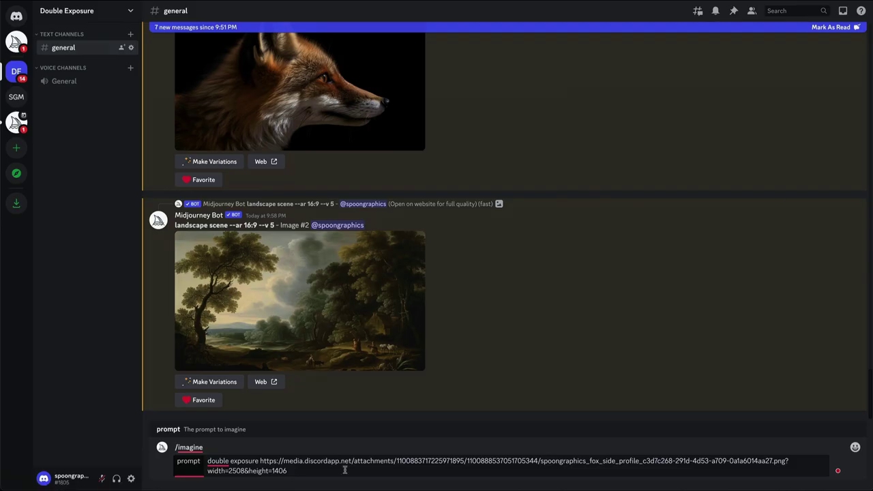
key(ctrl+v)
key(Return)
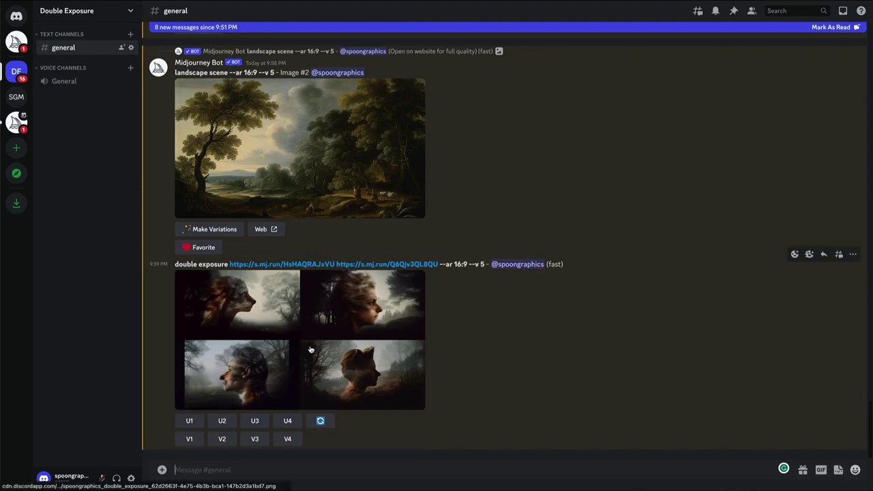
click(310, 345)
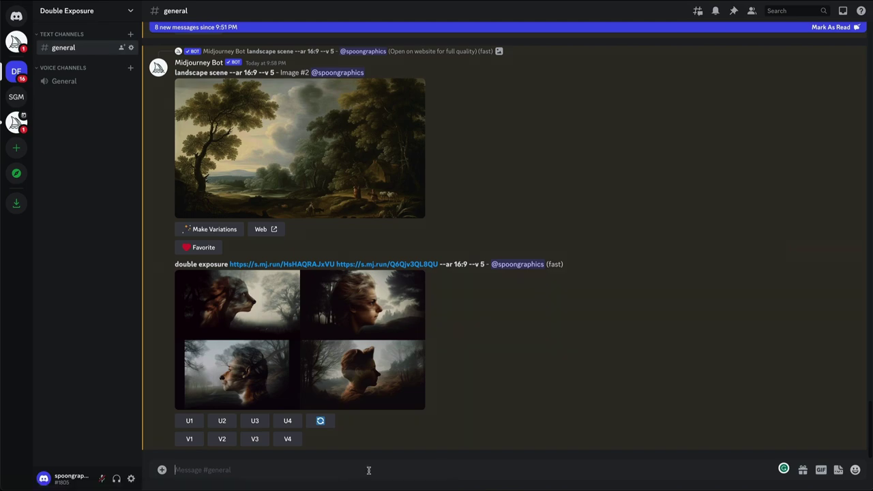
click(368, 470)
Send the two image links alone with --ar 16:9 --v 5 and view the resulting grid.
text(/)
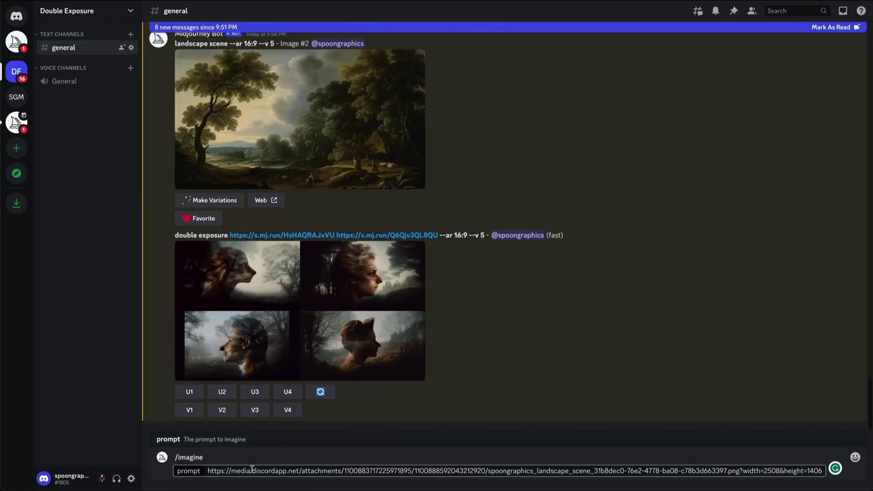
text(--ar 16:9 --v 5)
key(Return)
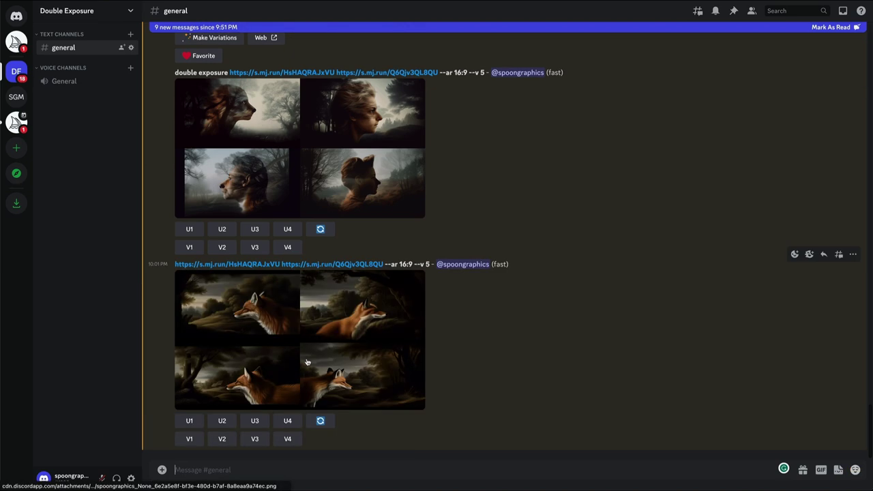
click(309, 355)
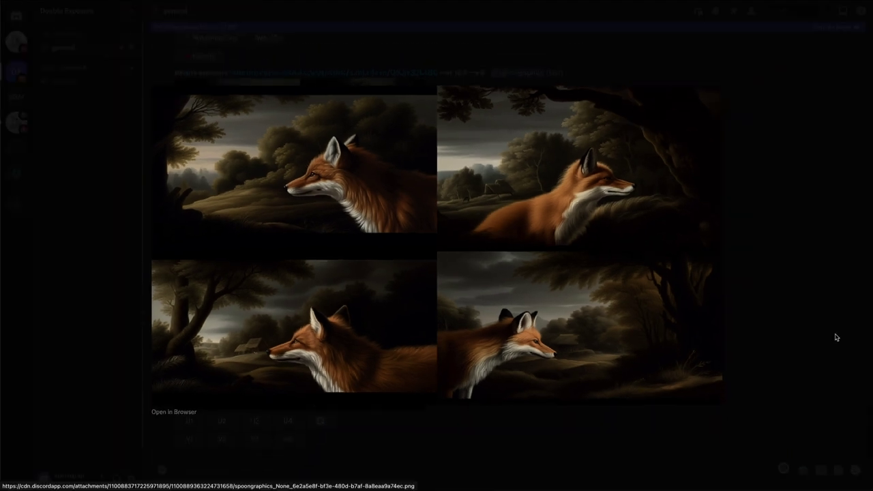
click(837, 337)
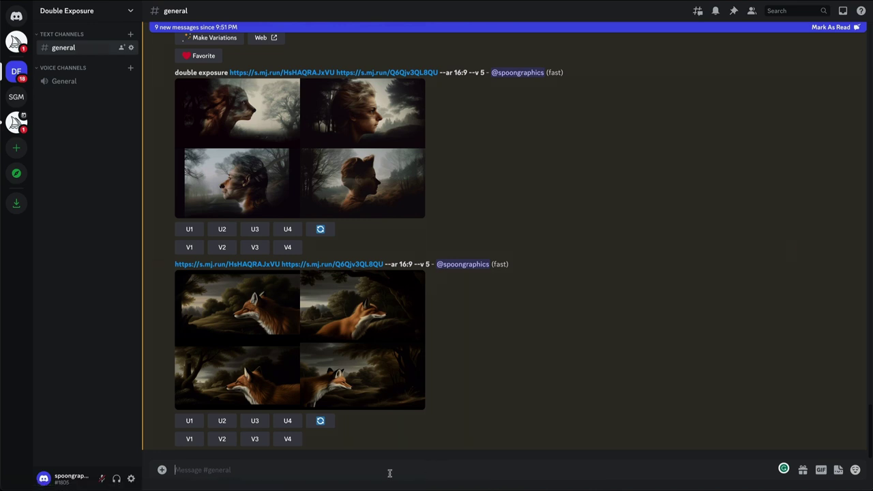
Imagine 'double exposure of a woman with trees emerging from the top of her head', black and white, --ar 3:4.
text(/imagi)
key(Tab)
text(double exposure)
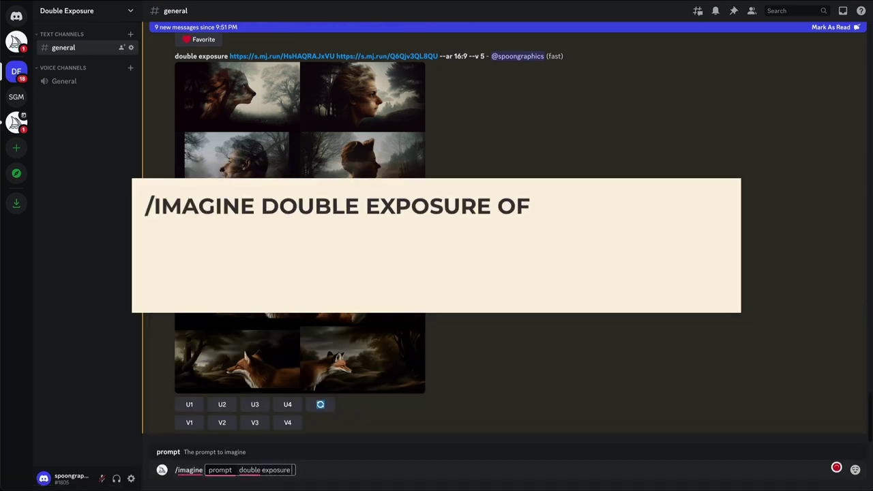
text( of a)
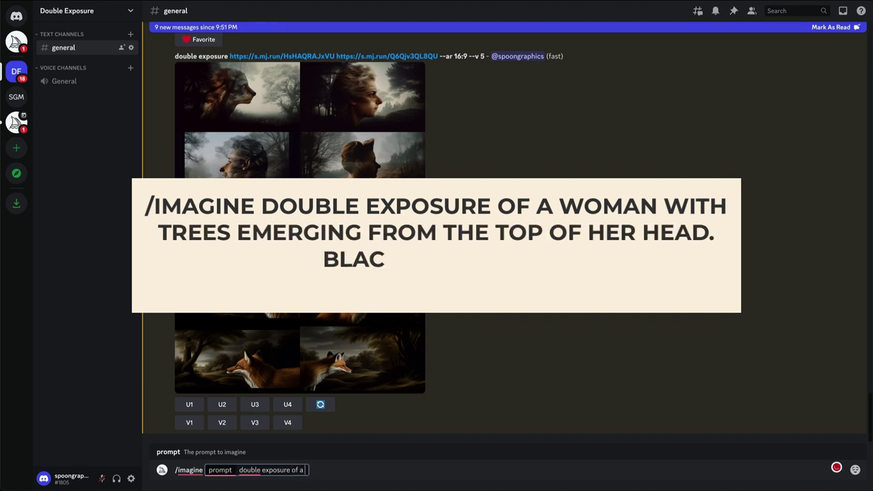
text( woman with trees em)
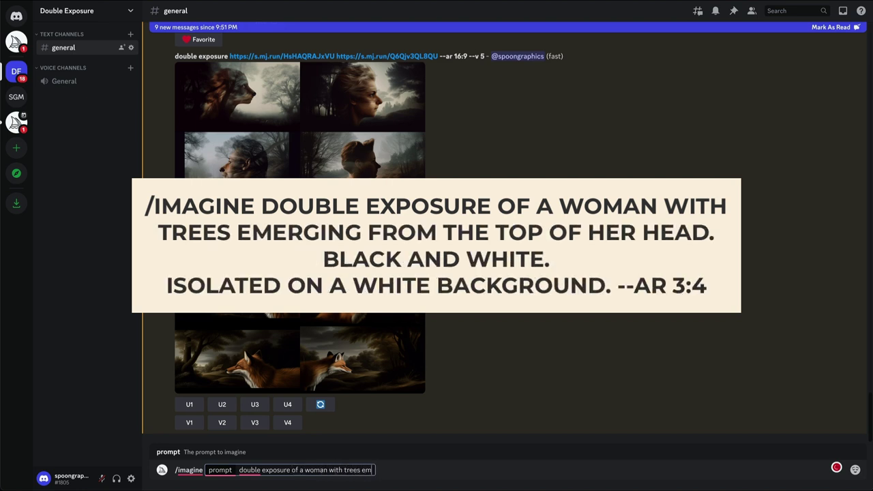
text(erging from the top of her head. Bla)
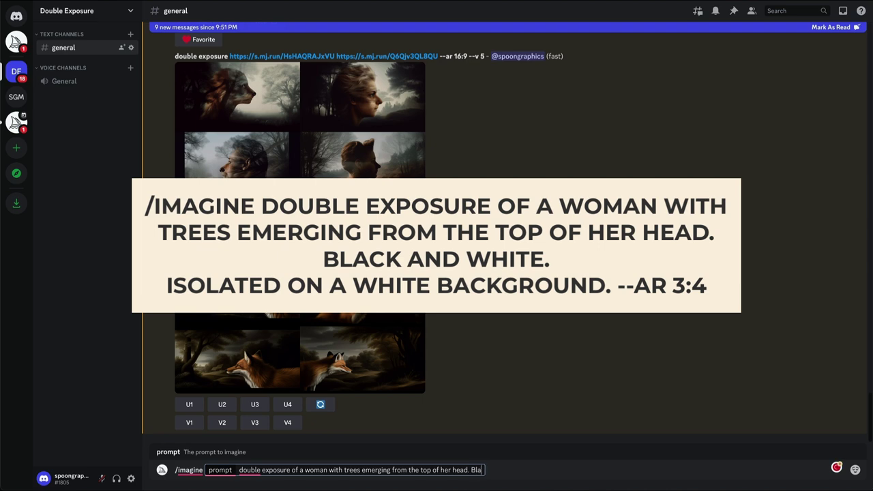
text(ck and white. Isolated backg)
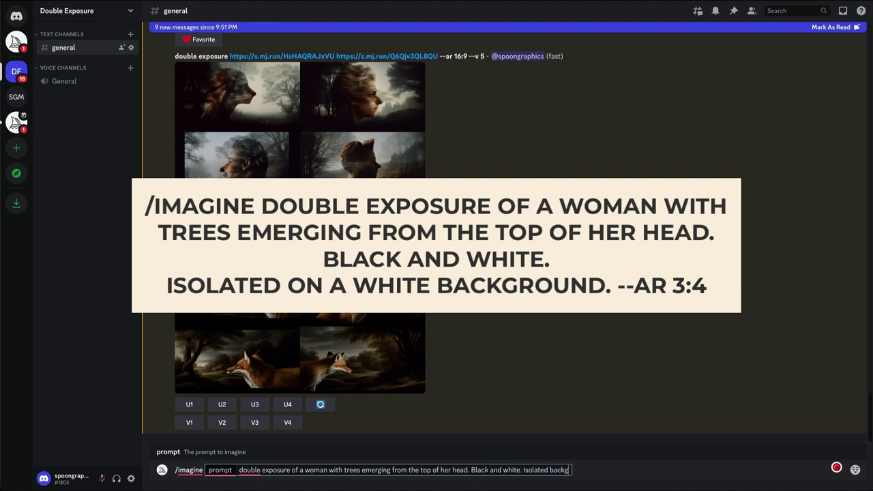
text(round)
text(on a white )
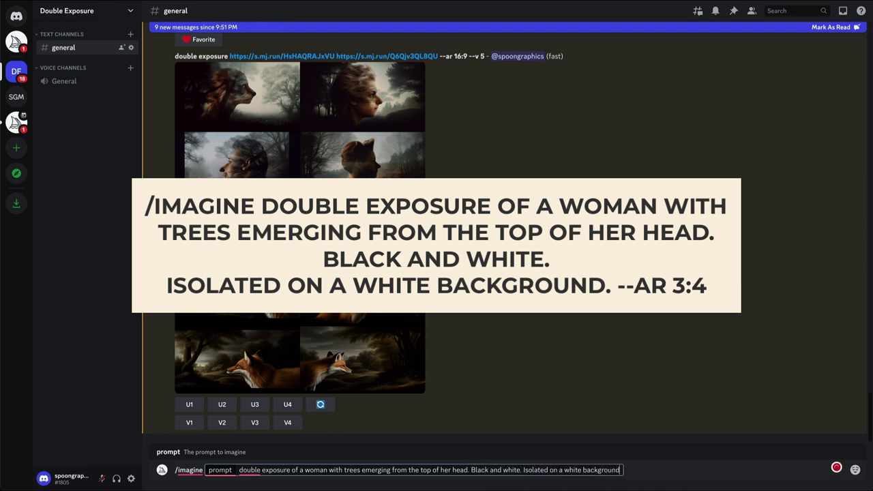
text(. --ar 3:4)
key(Return)
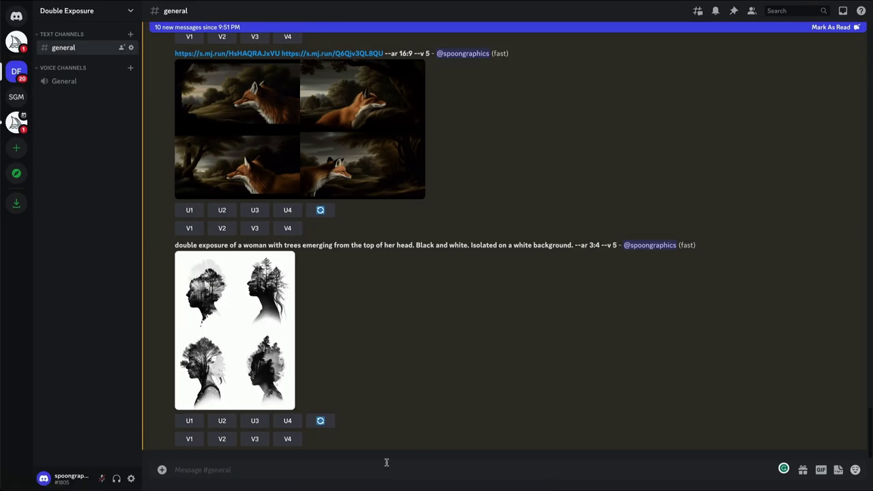
Select MJ version 4 in /settings and send a plain 'double exposure' prompt.
click(355, 471)
text(/settings)
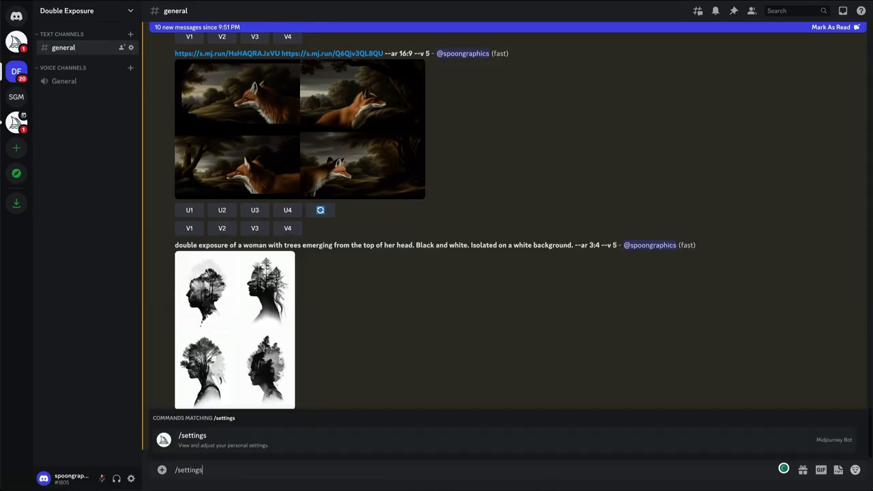
key(Return)
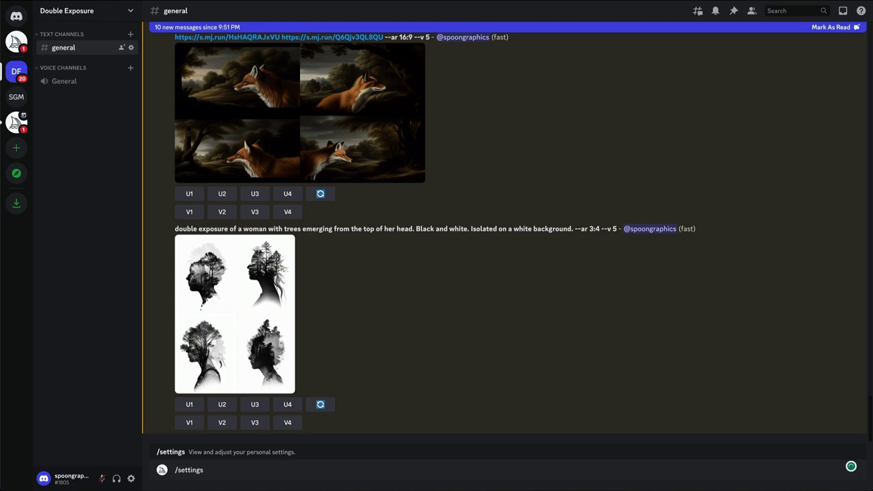
key(Return)
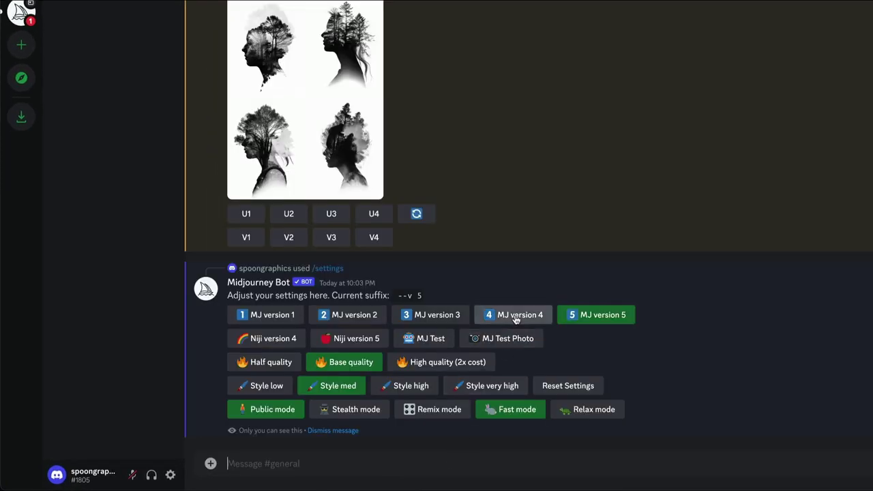
click(517, 315)
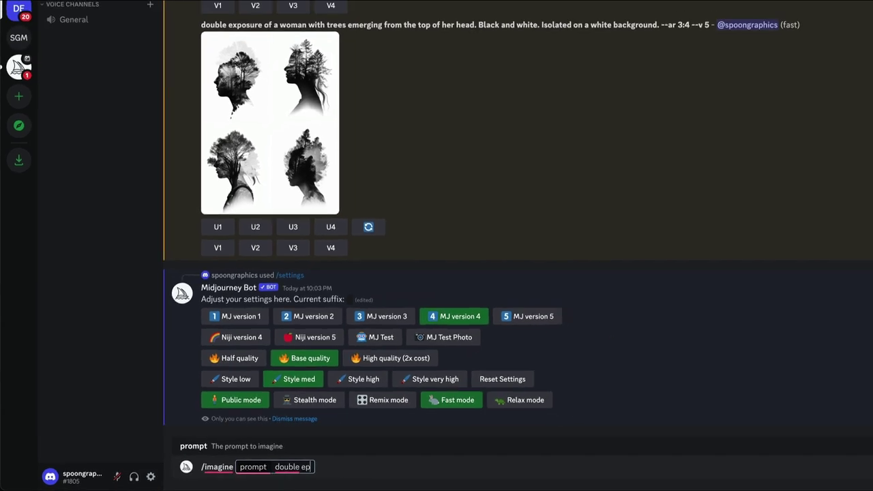
key(Return)
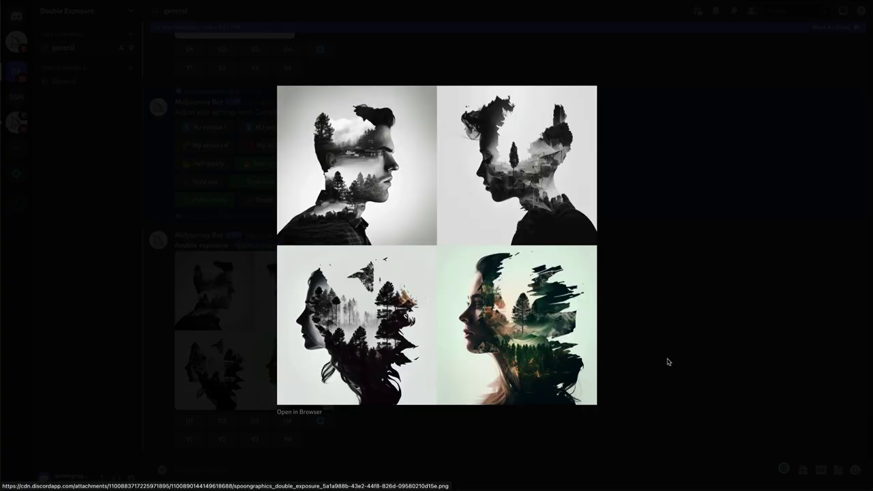
Send 'double exposure --v 5' to compare against the version 4 grid.
text(sure --v 5)
key(Return)
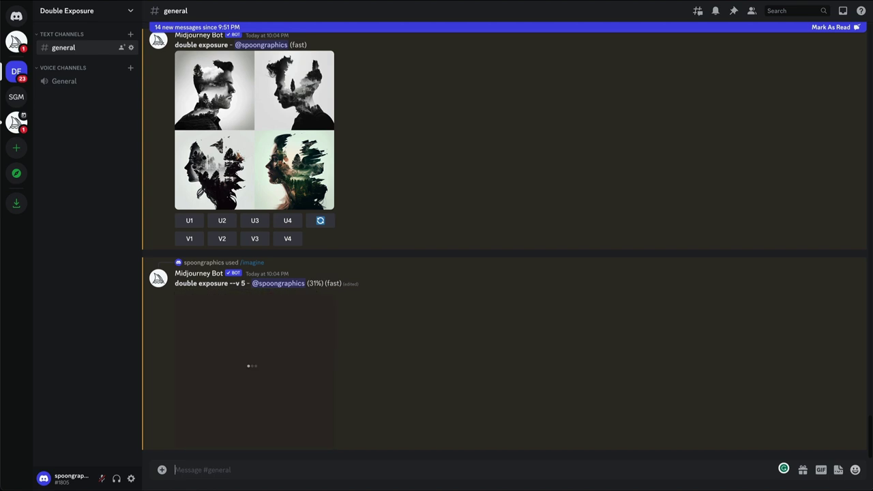